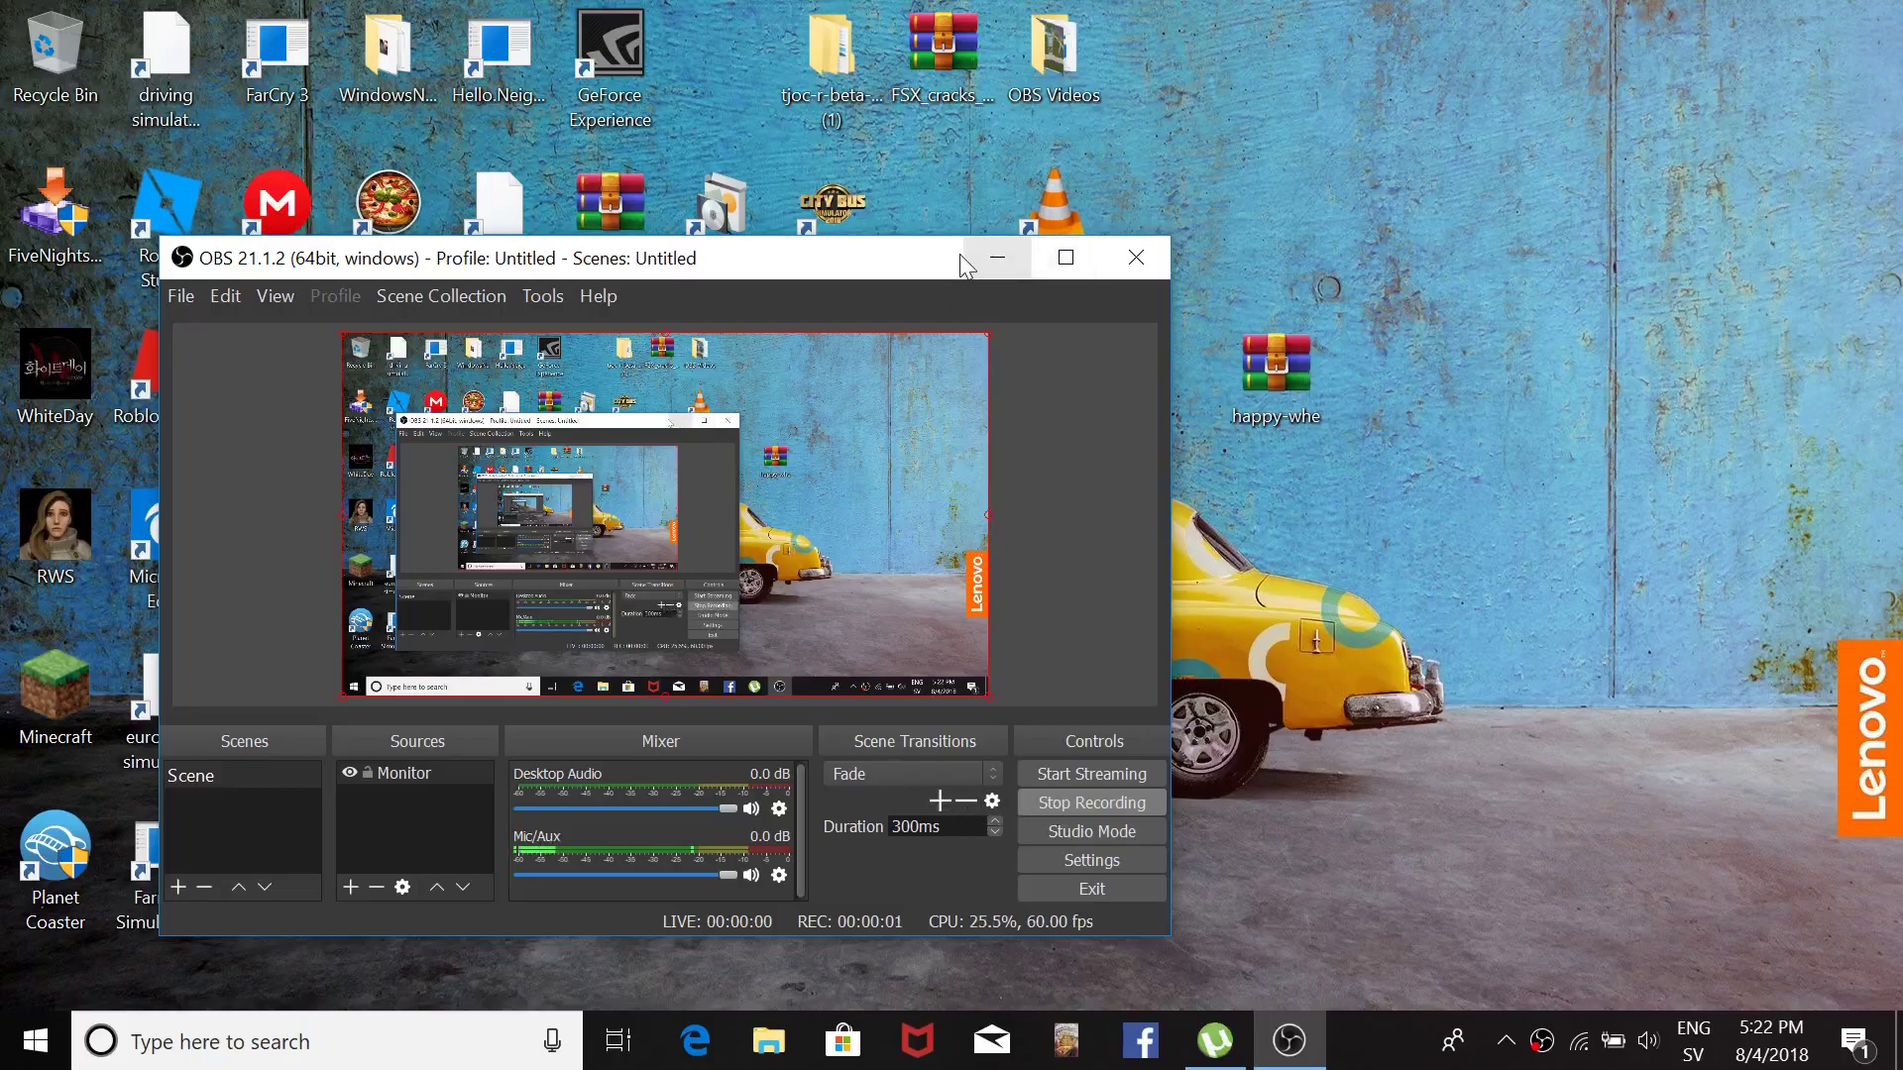
Minimize the recording OBS window, toggling it from the taskbar until the desktop shows.
click(997, 259)
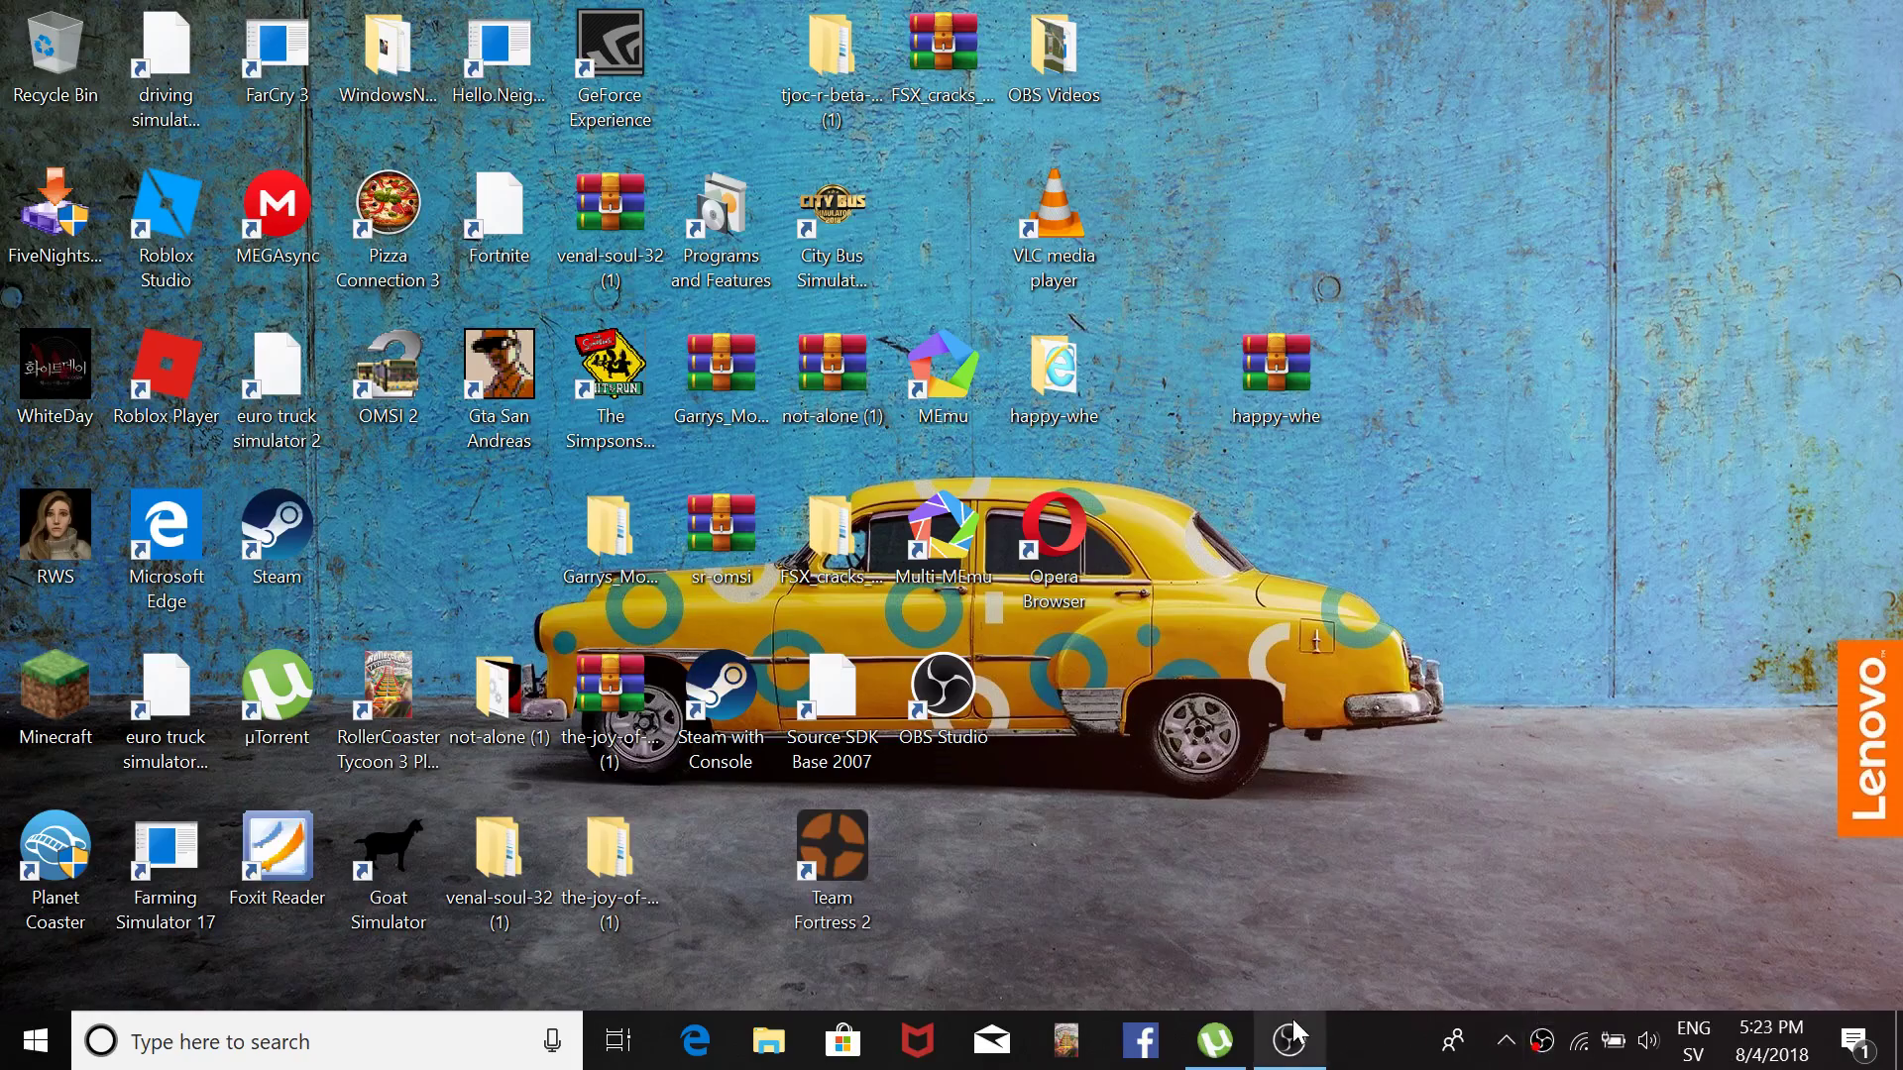
click(1315, 1057)
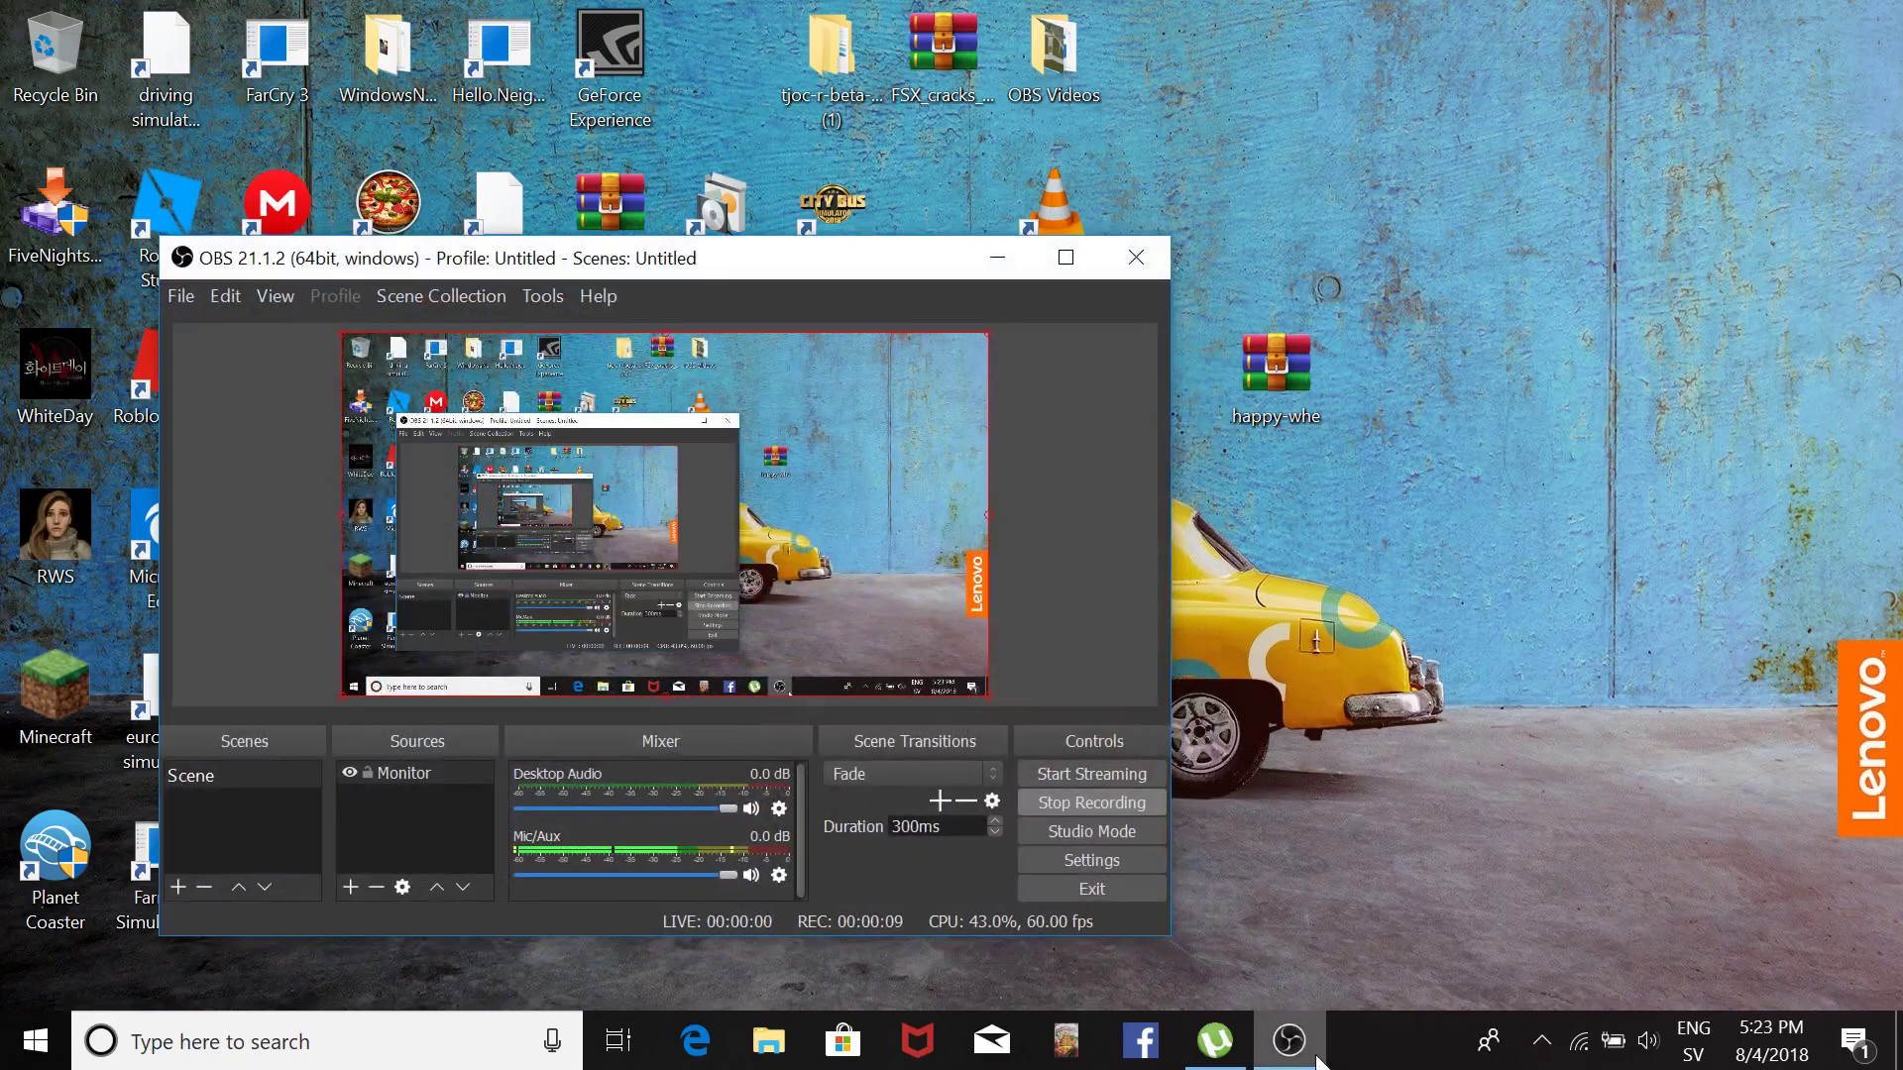
click(1316, 1058)
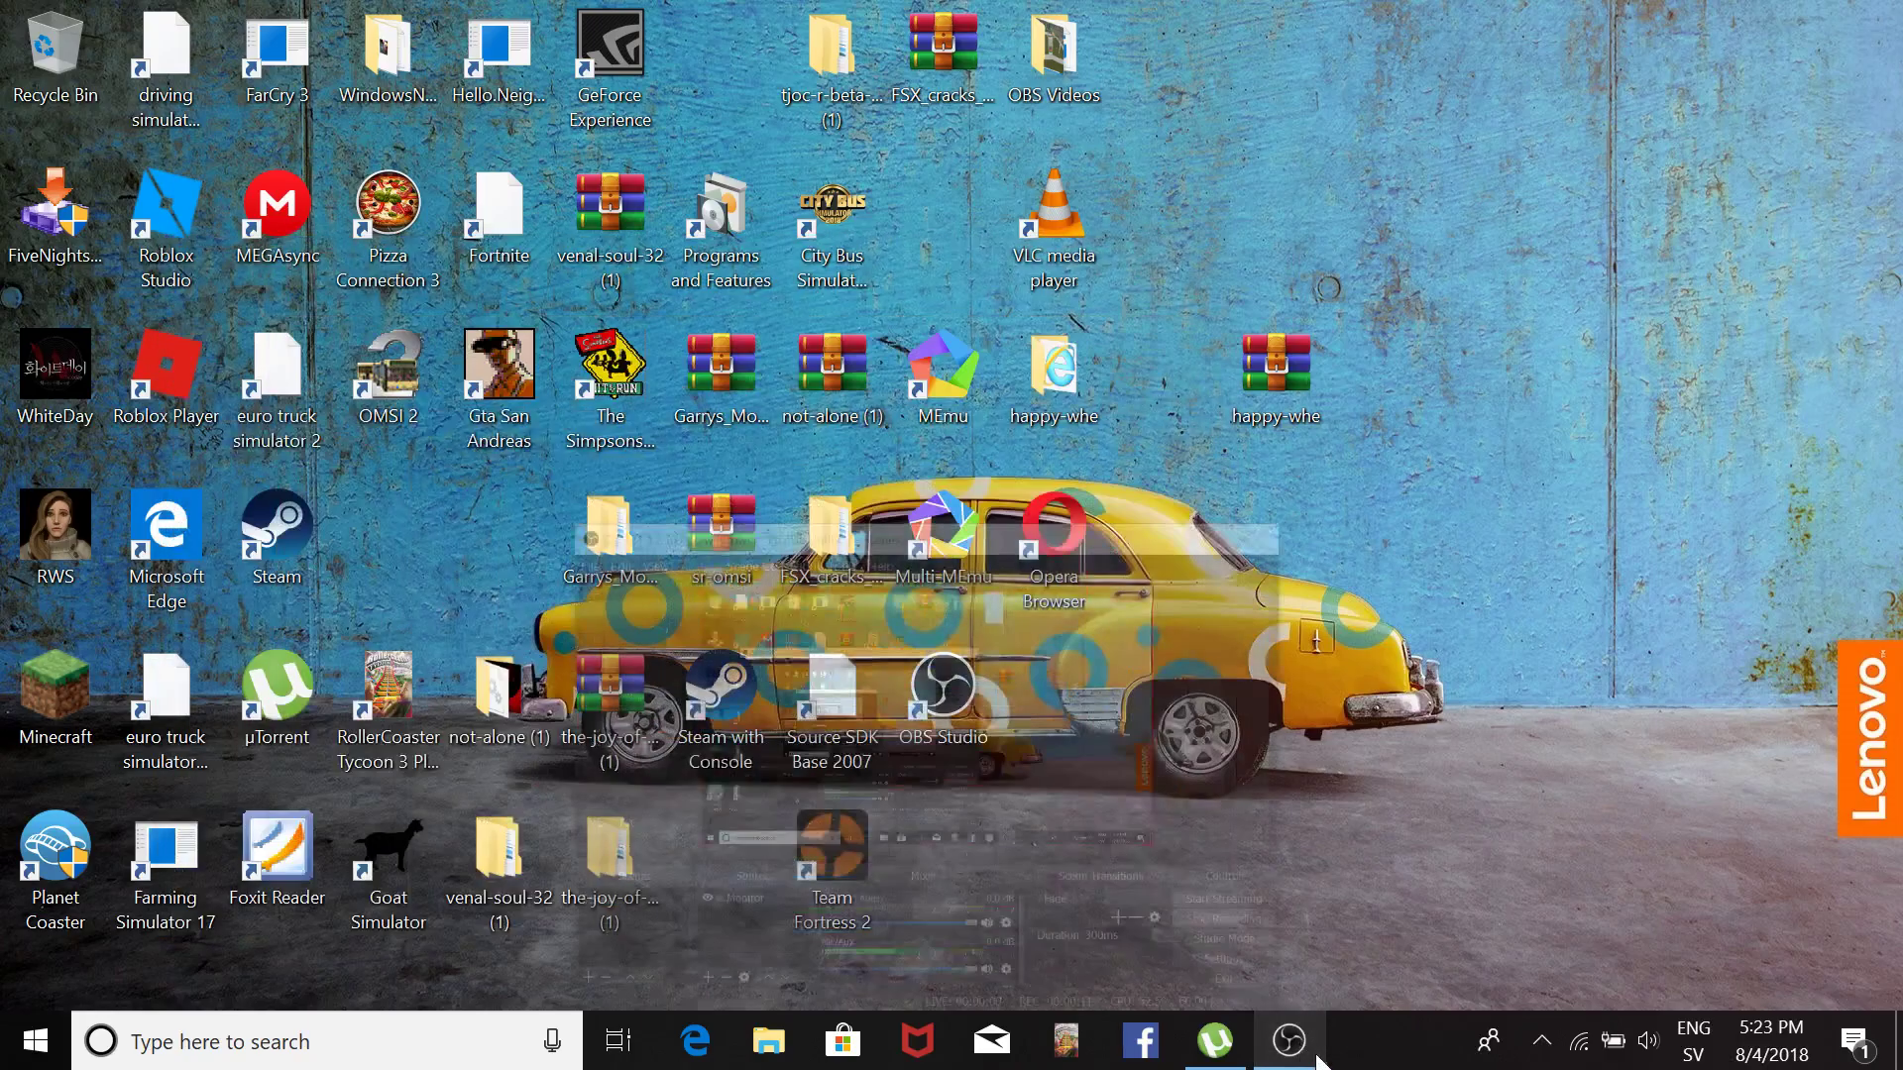
click(1305, 1026)
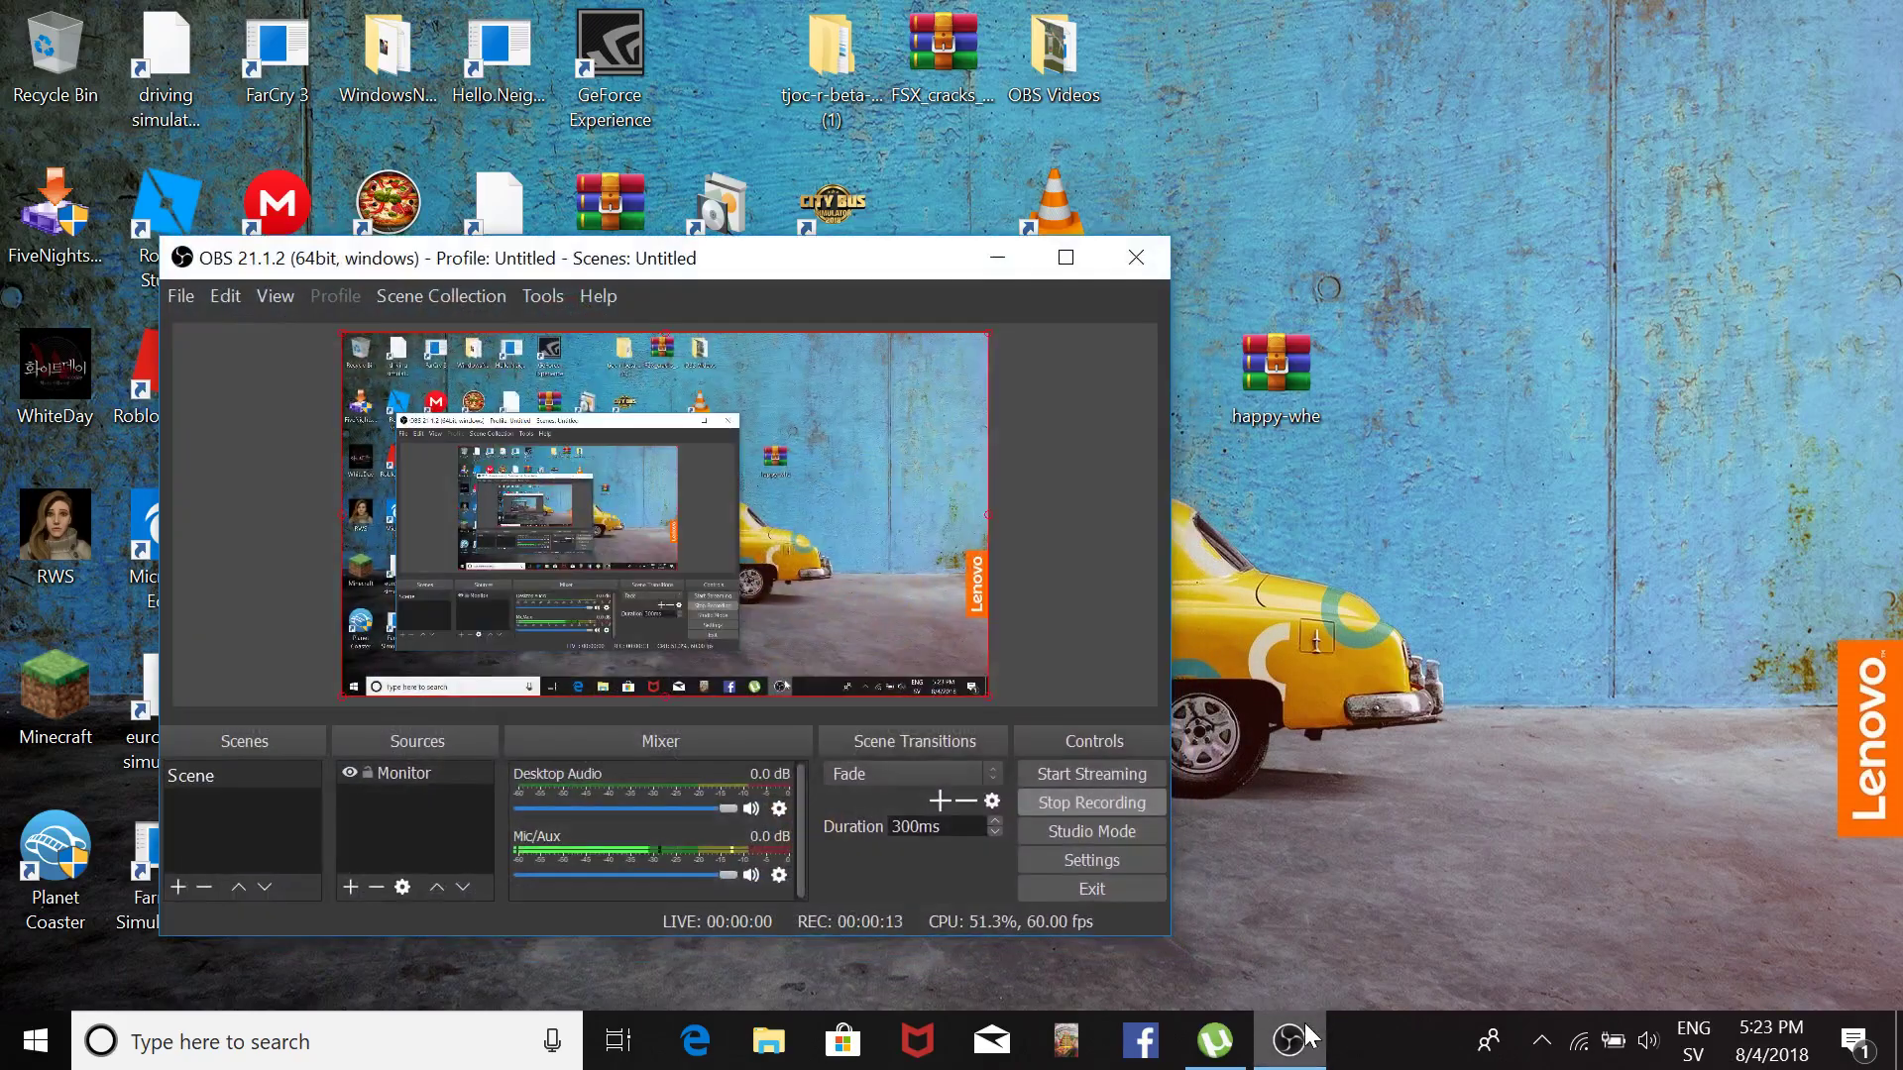
click(1267, 1056)
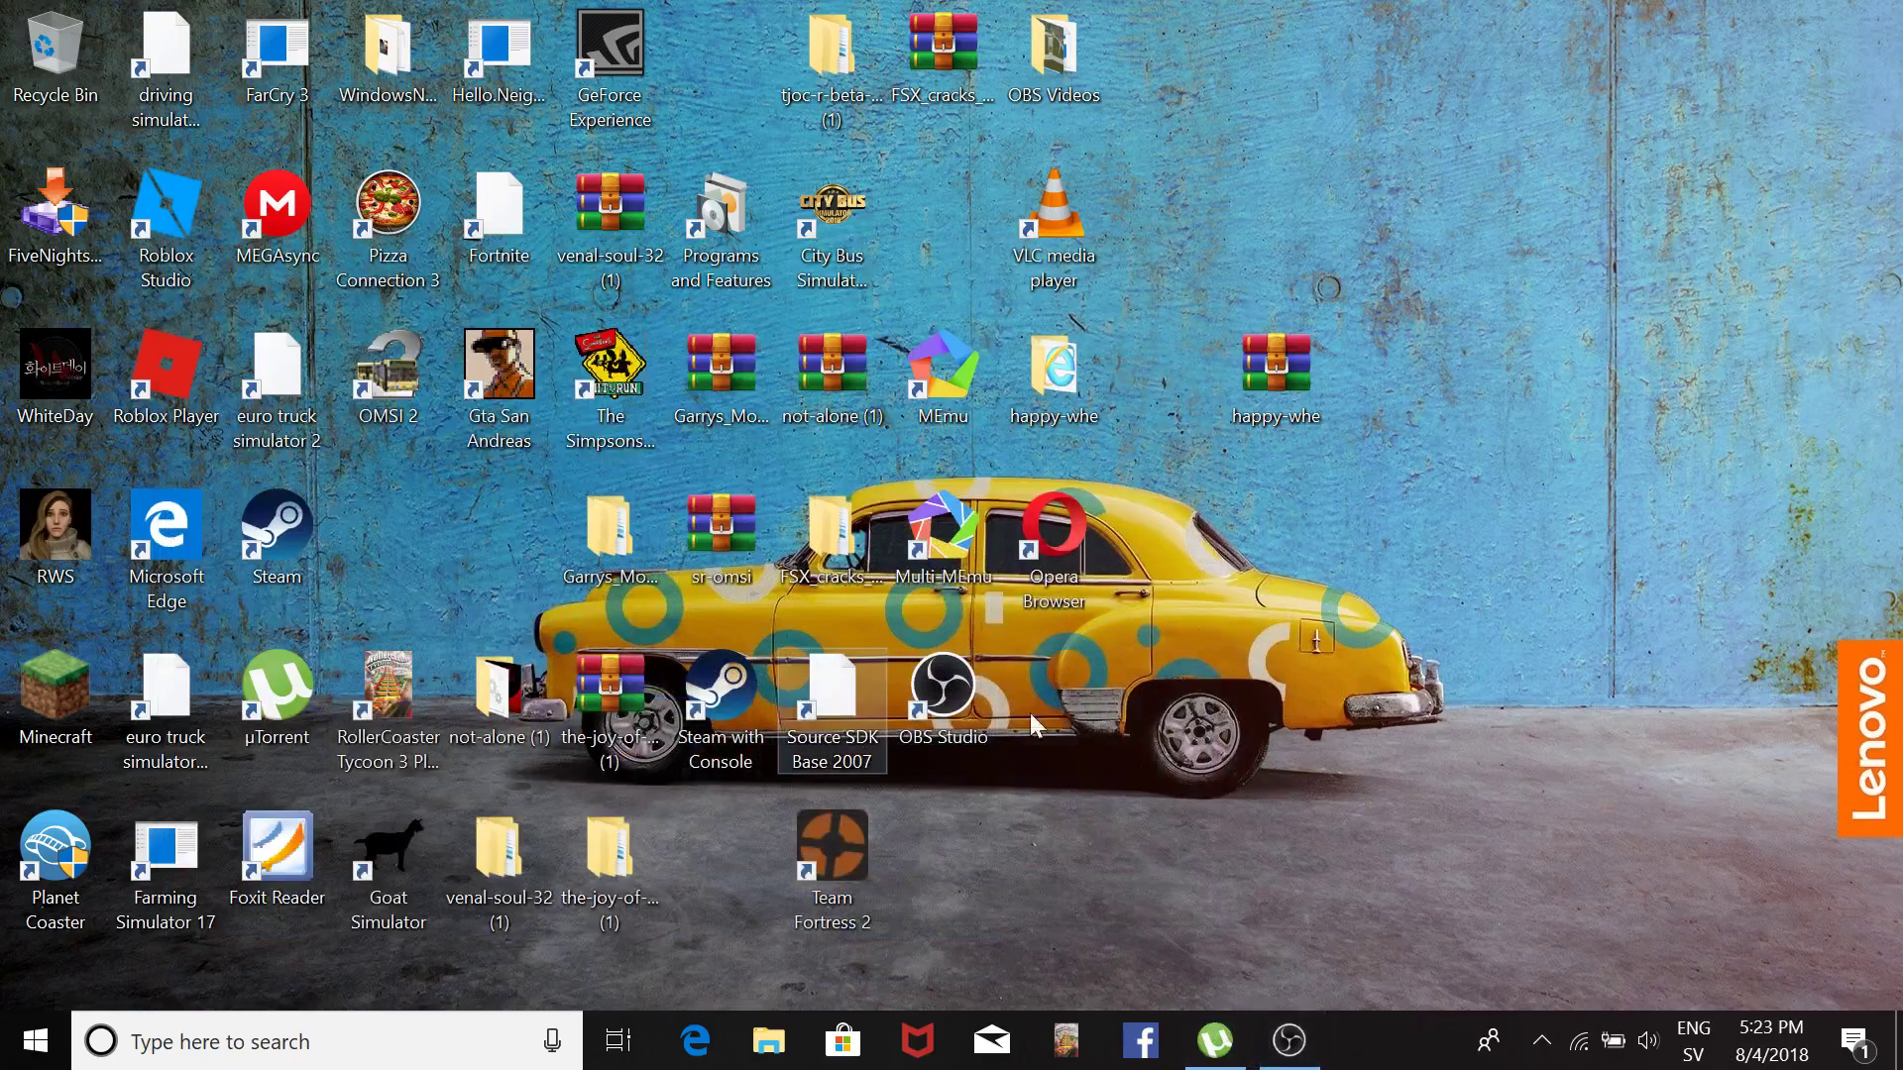
Launch Edge and go to uttorent.com.
click(698, 1040)
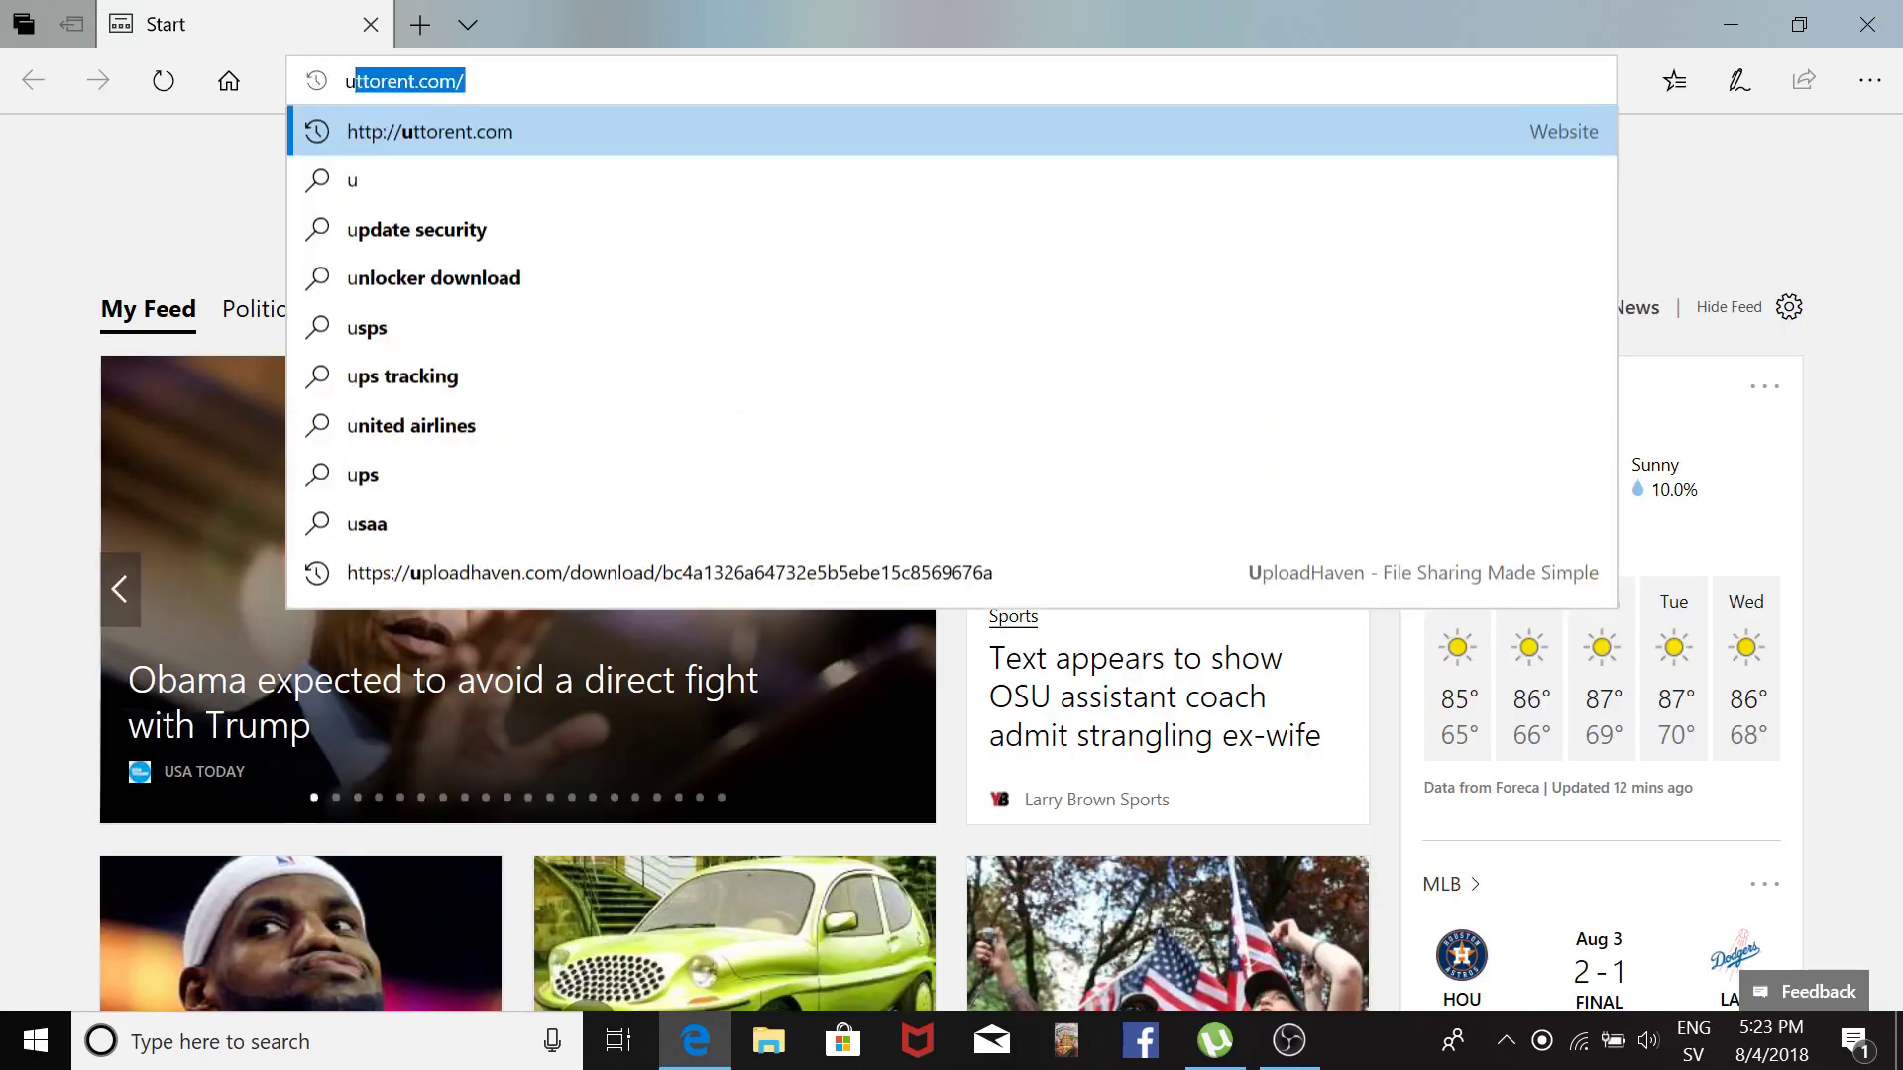
text(tt)
key(Return)
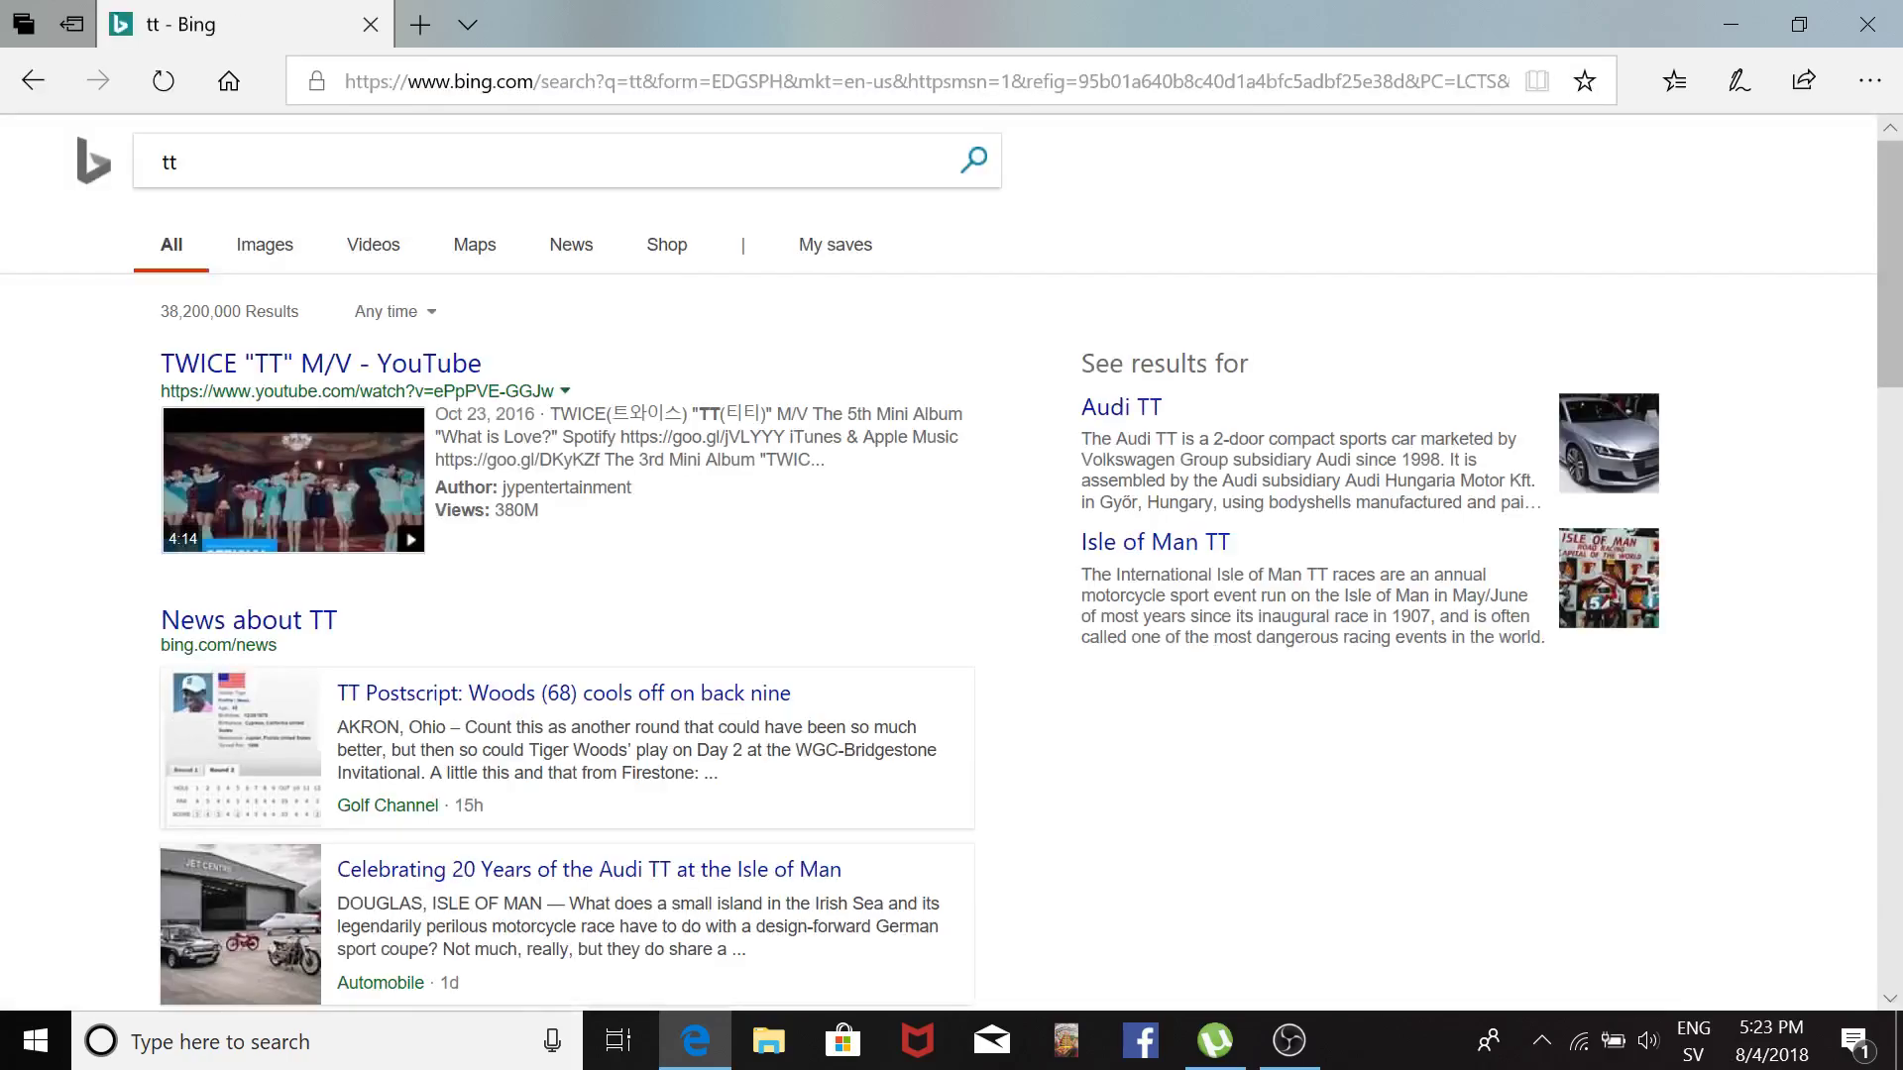
Search Bing for 'kickastorrent' from the address bar.
click(640, 79)
text(uttorent.com/)
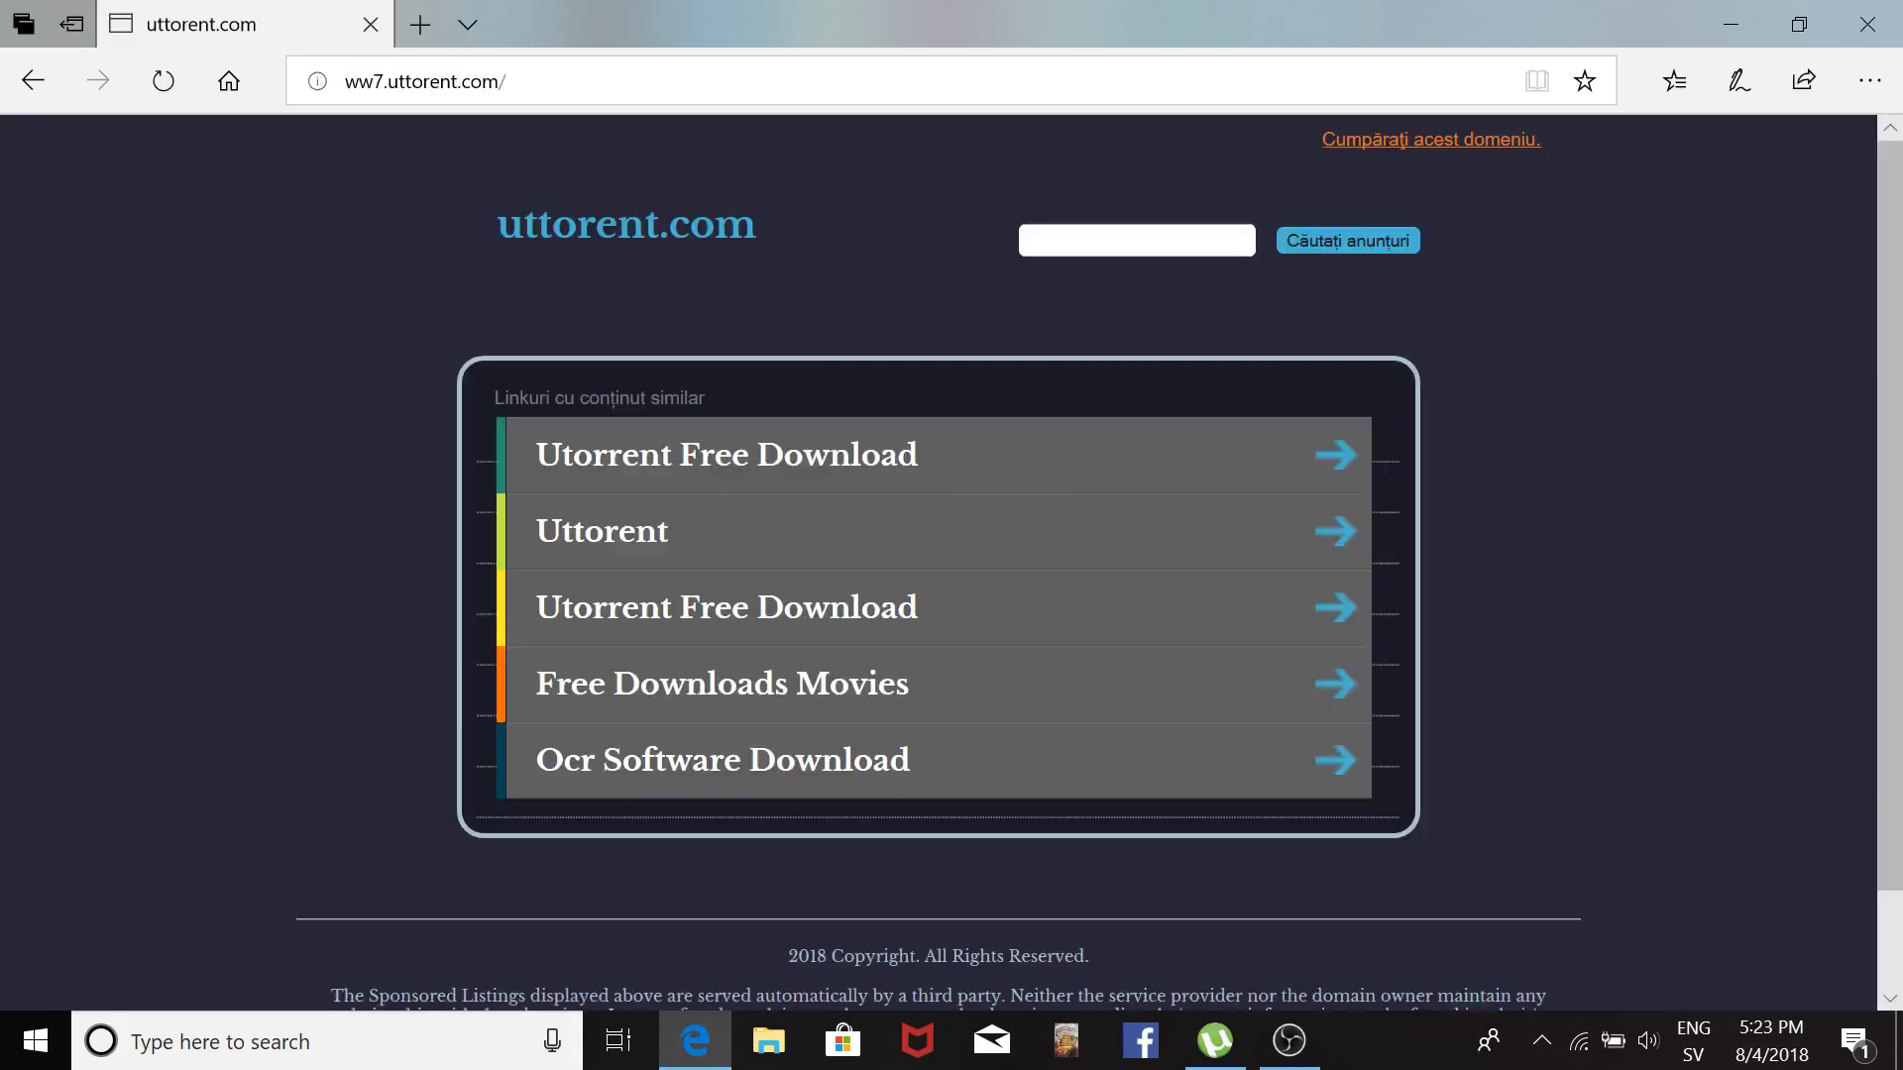
key(ctrl+l)
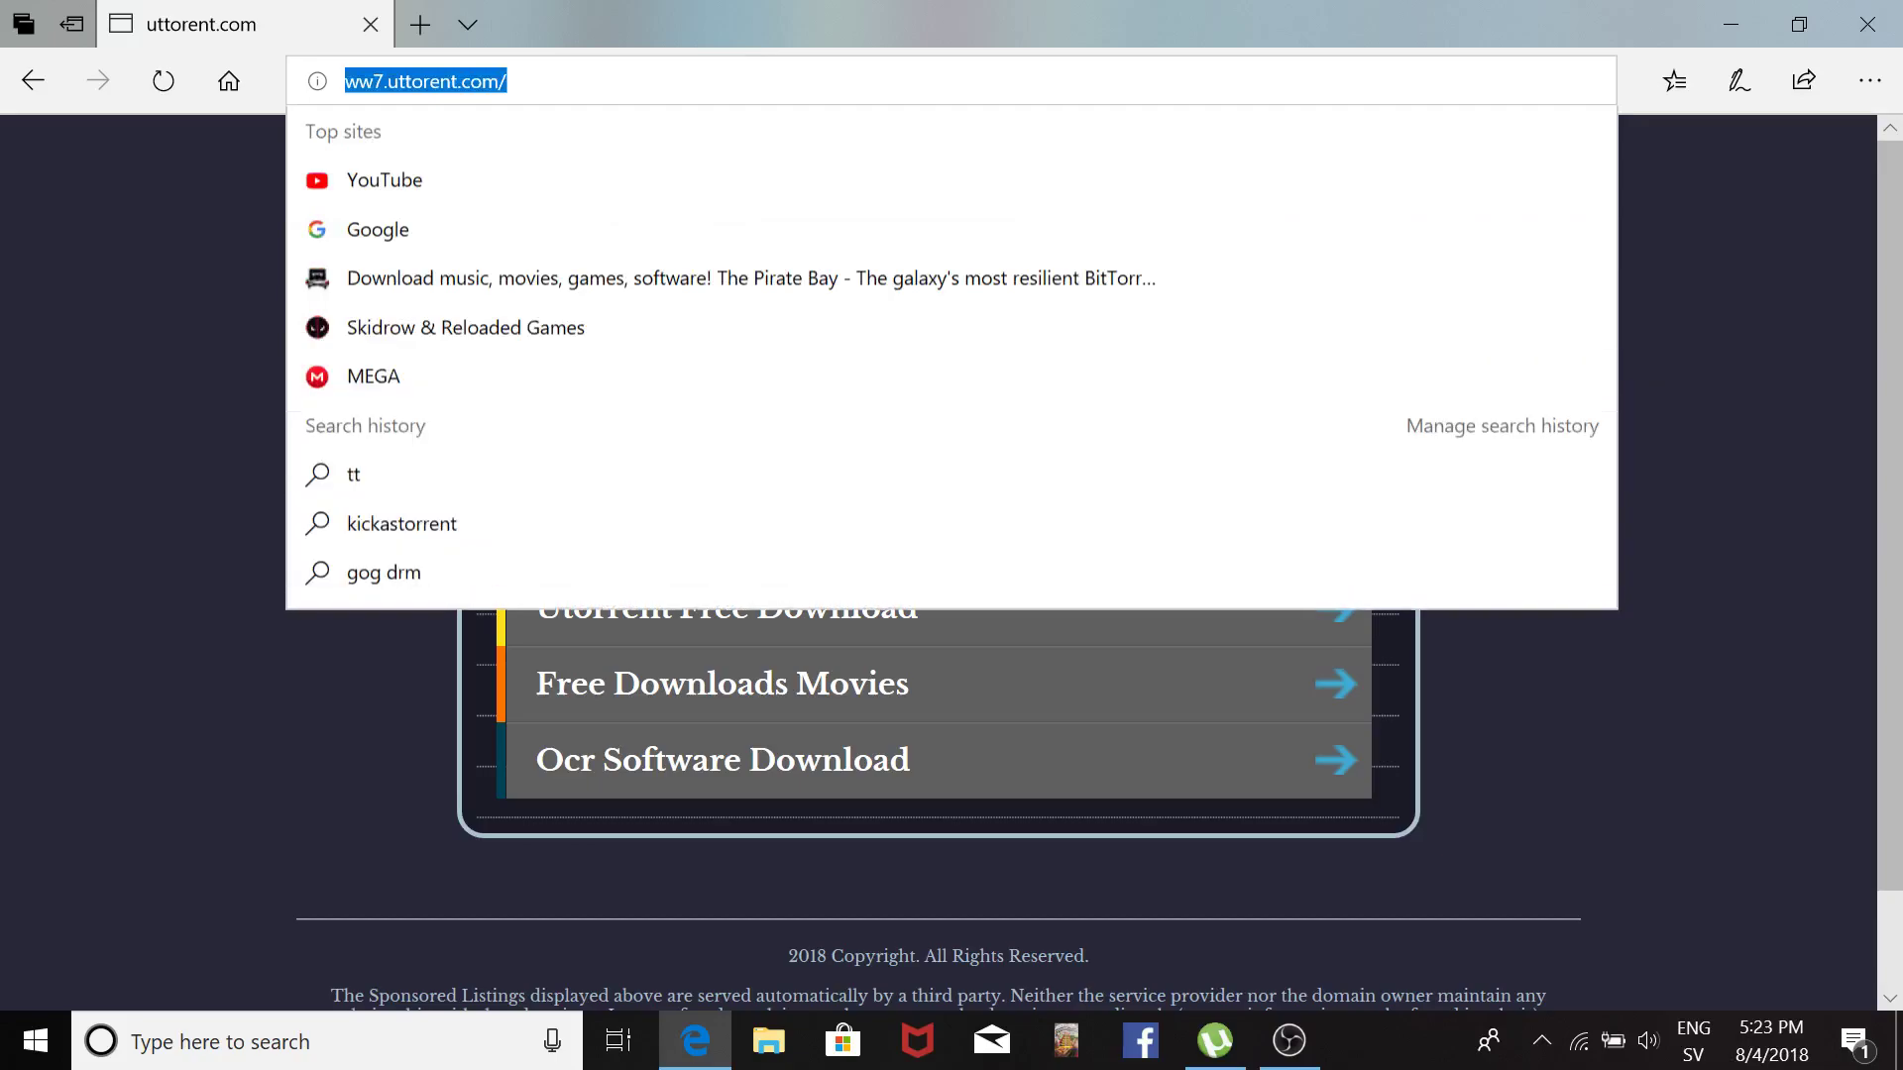
text(g)
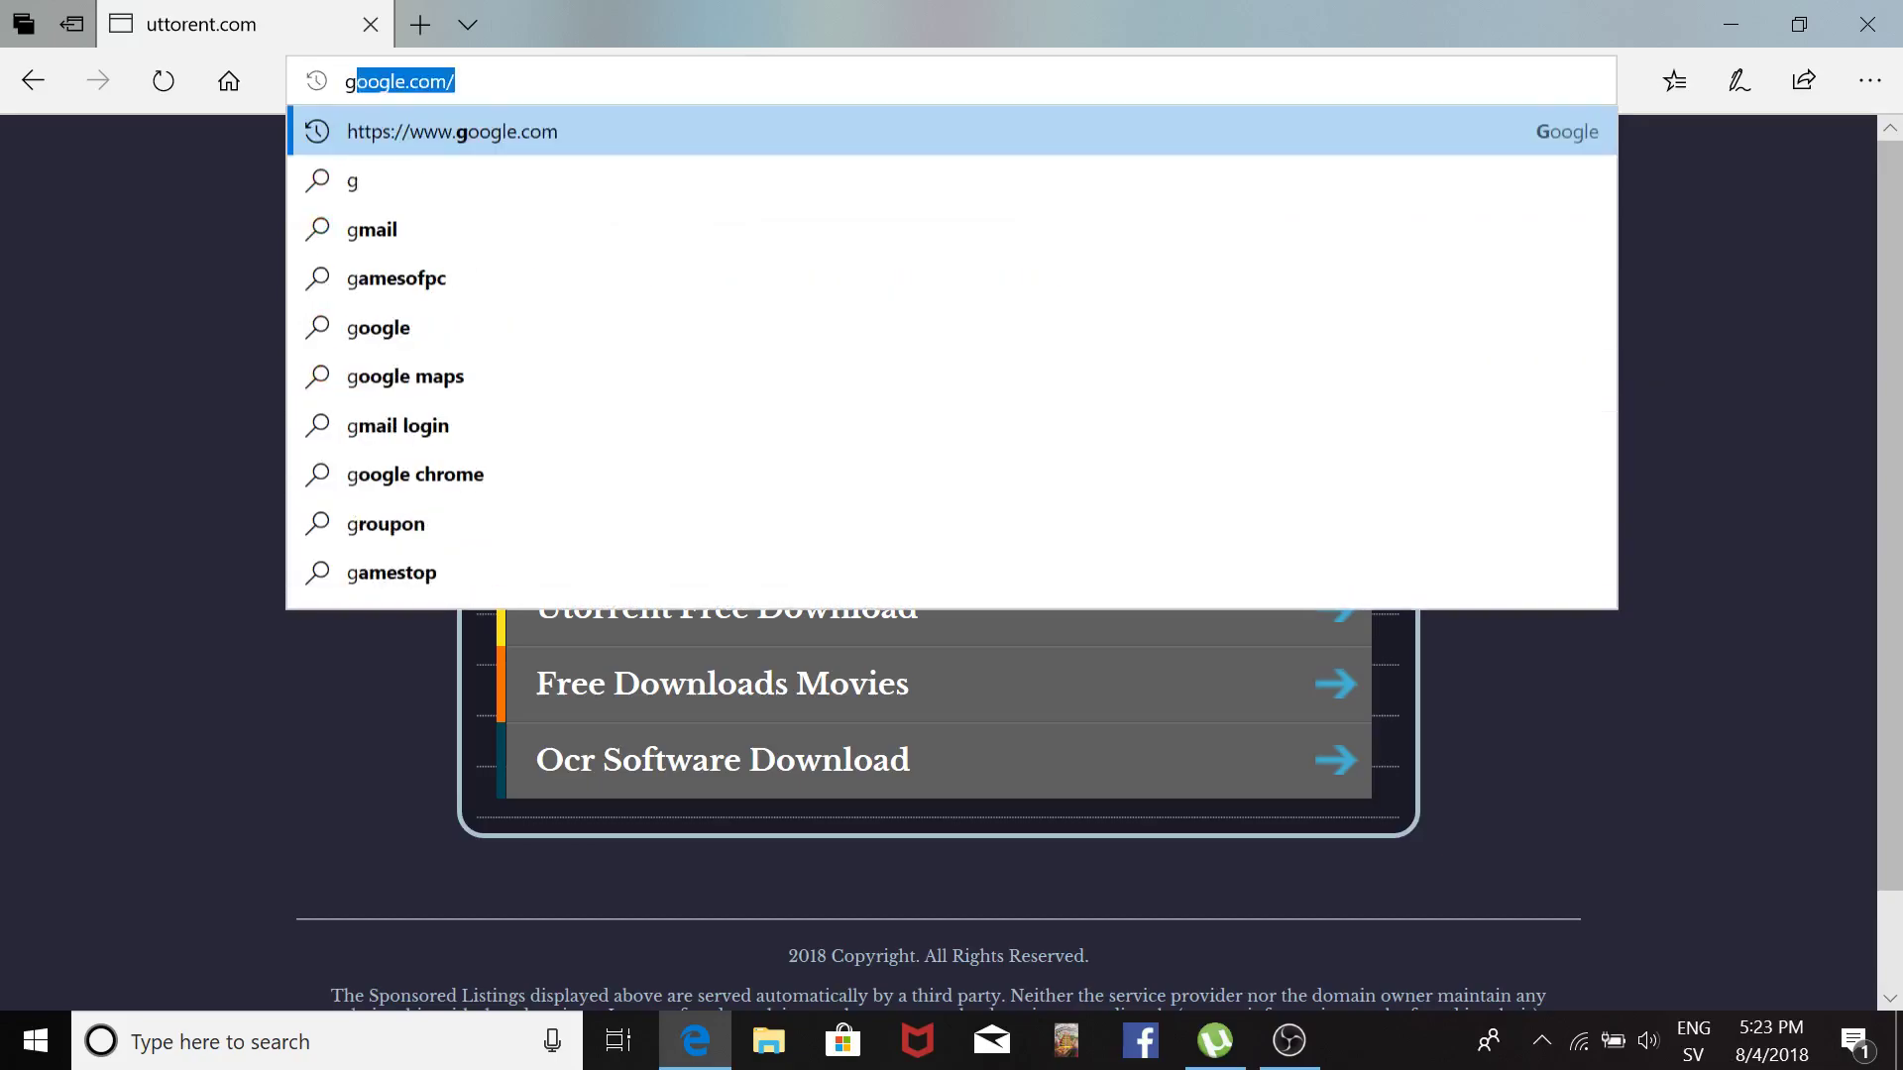
key(BackSpace)
key(BackSpace)
text(kic)
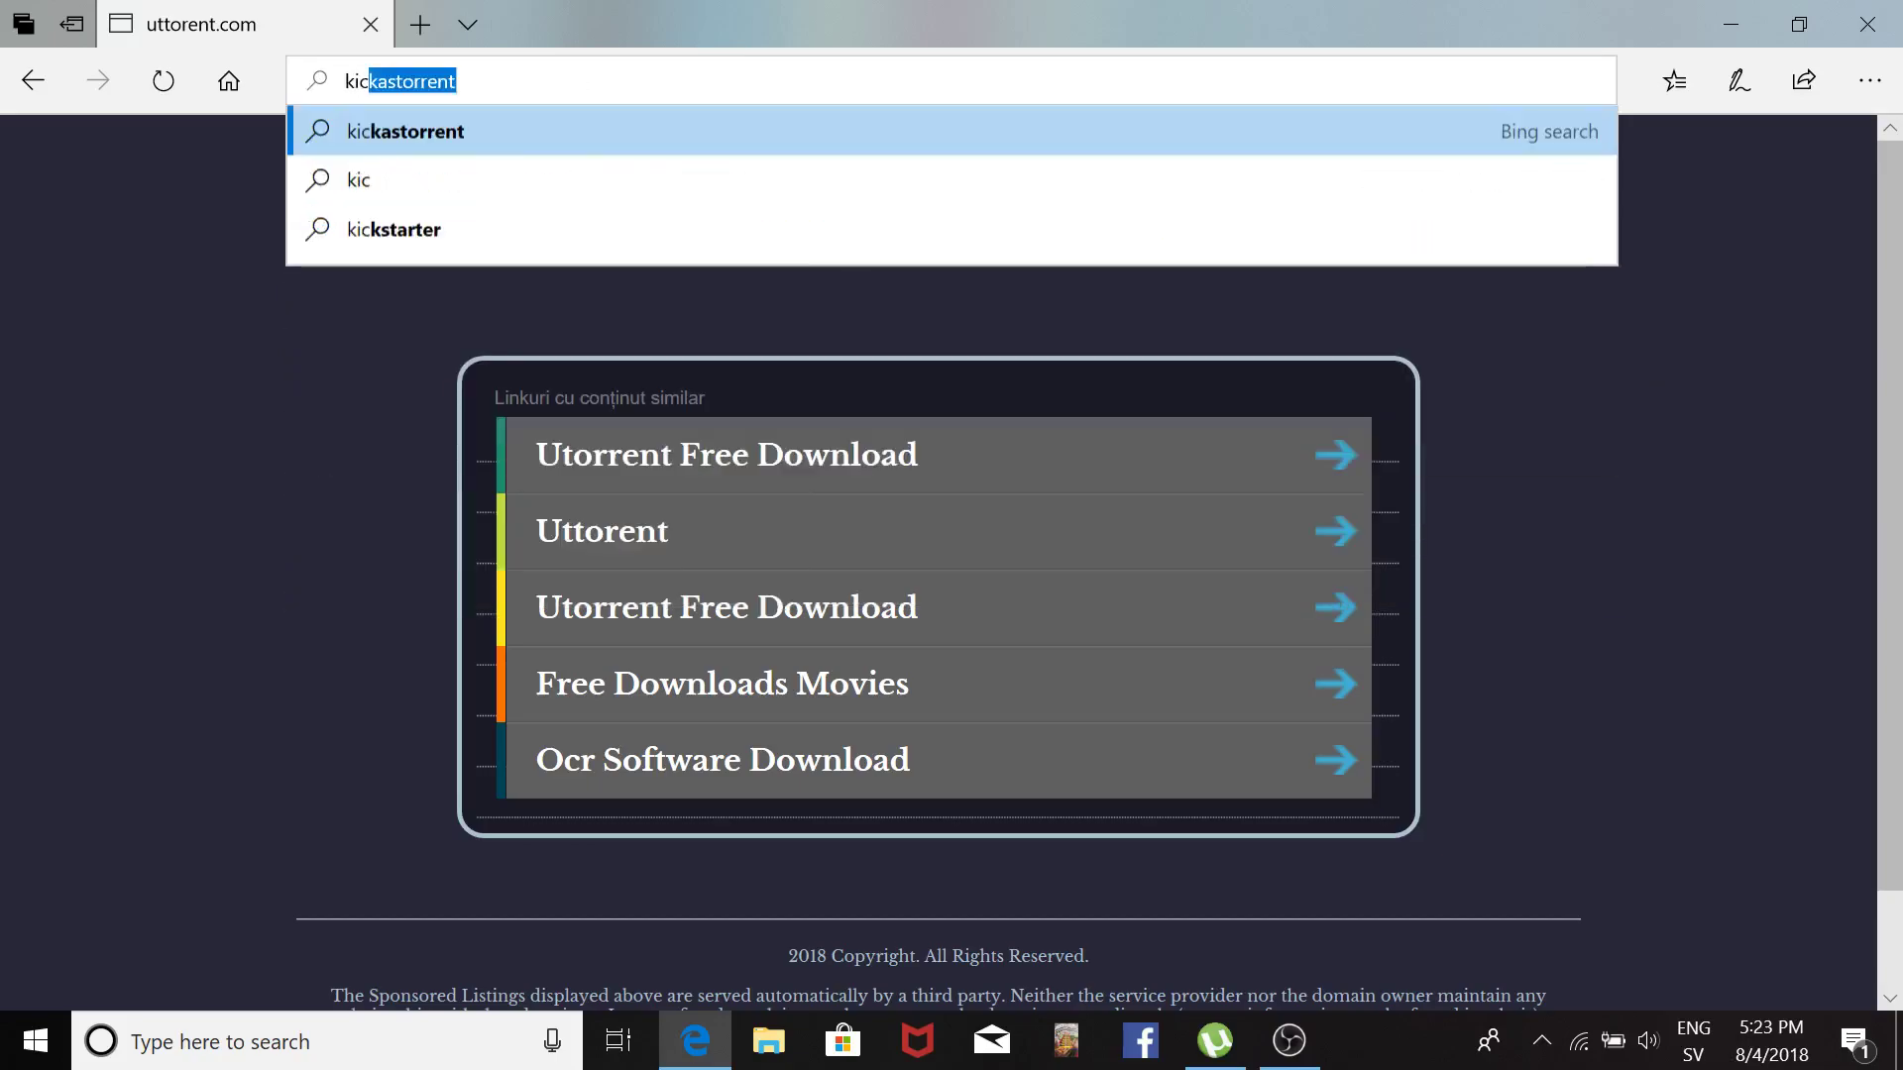
text(k)
key(Return)
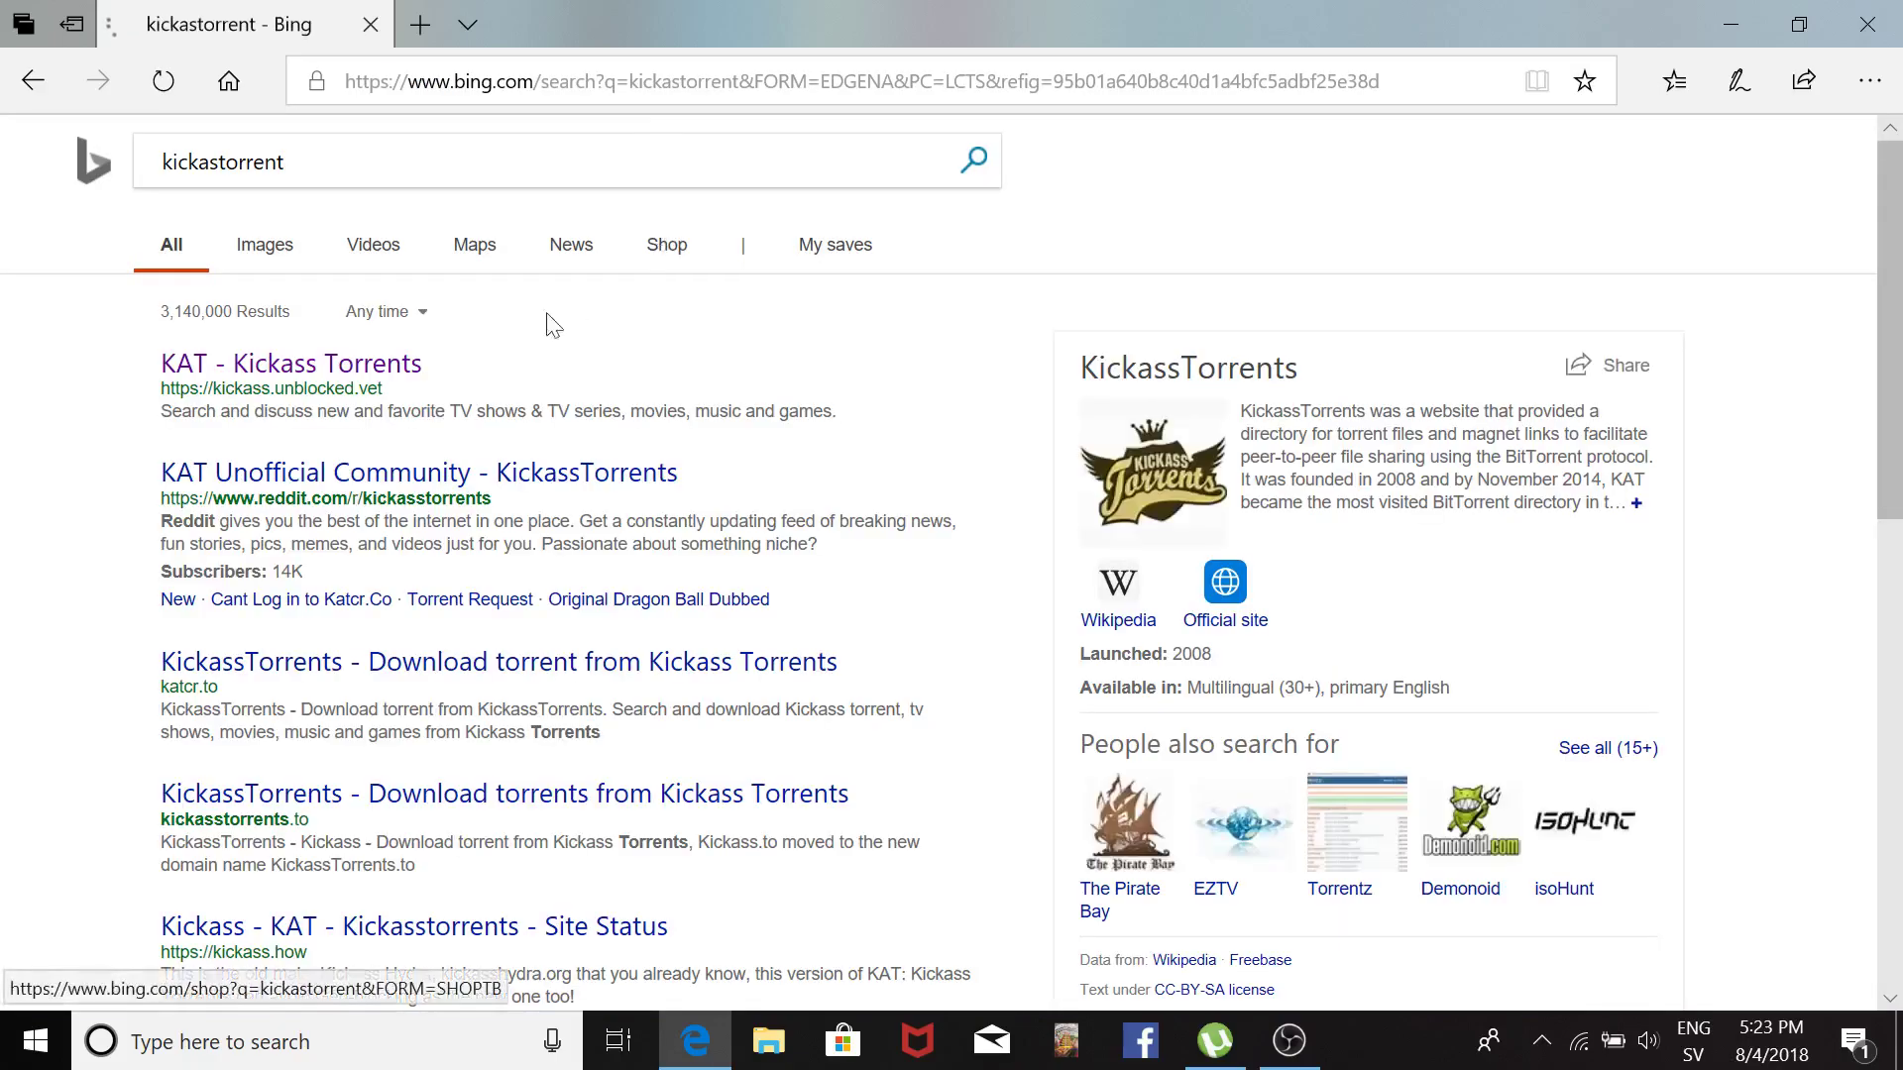
Open the first KickassTorrents result and scroll the unblocked.vet list of torrent sites.
click(251, 364)
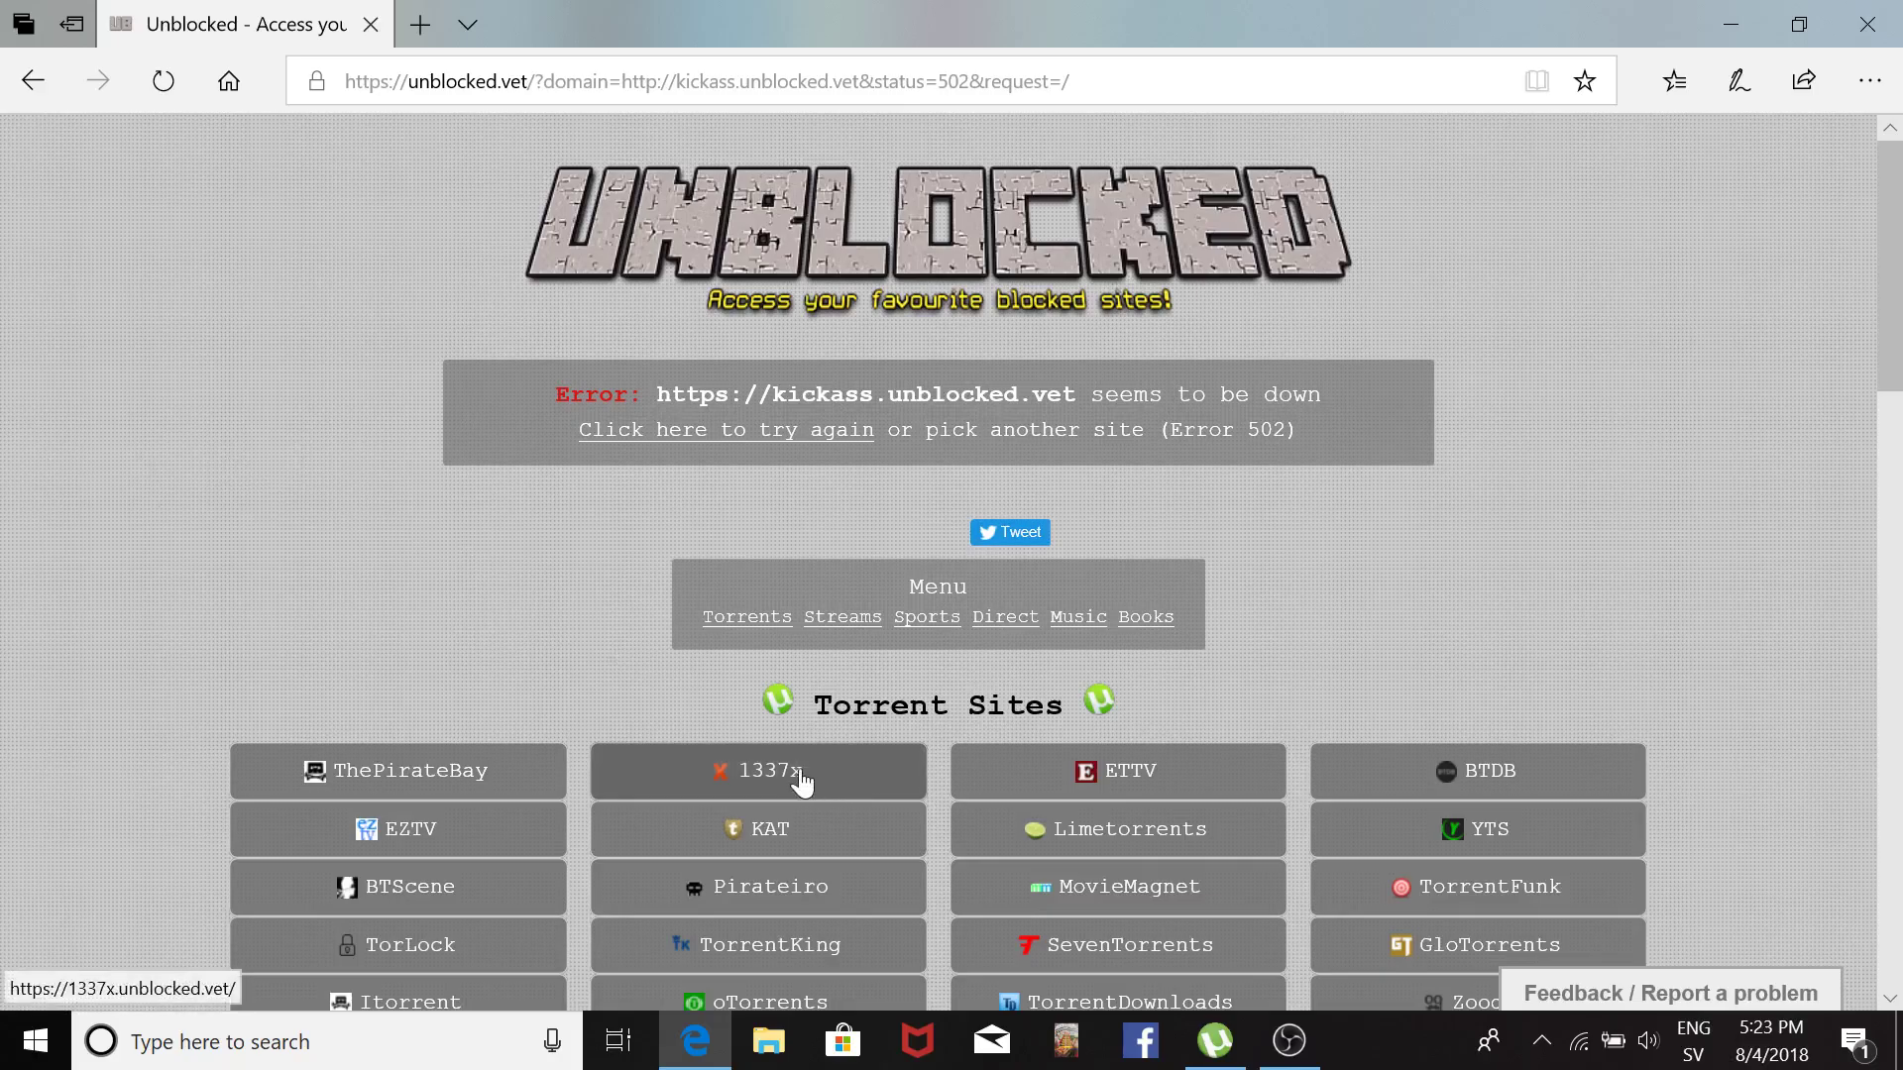
scroll(689, 771, down, 3)
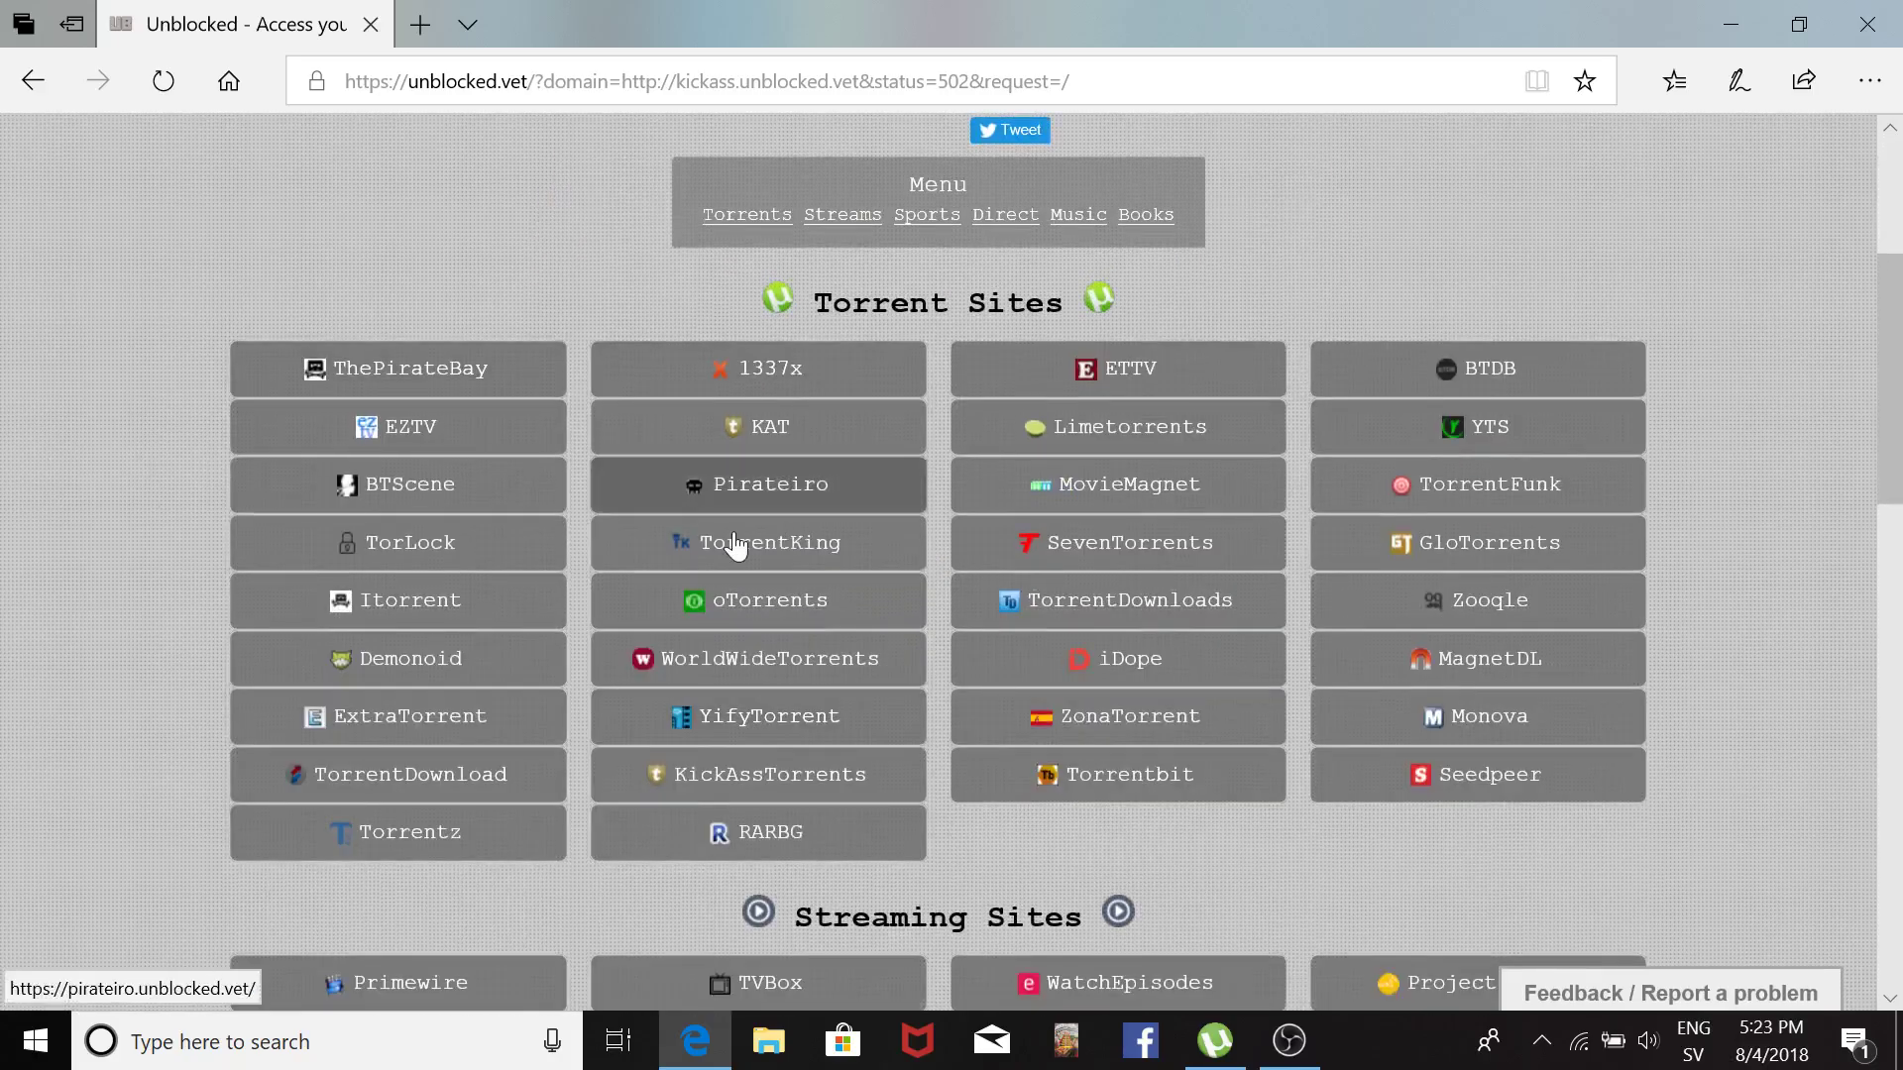
scroll(730, 543, down, 2)
scroll(608, 591, down, 1)
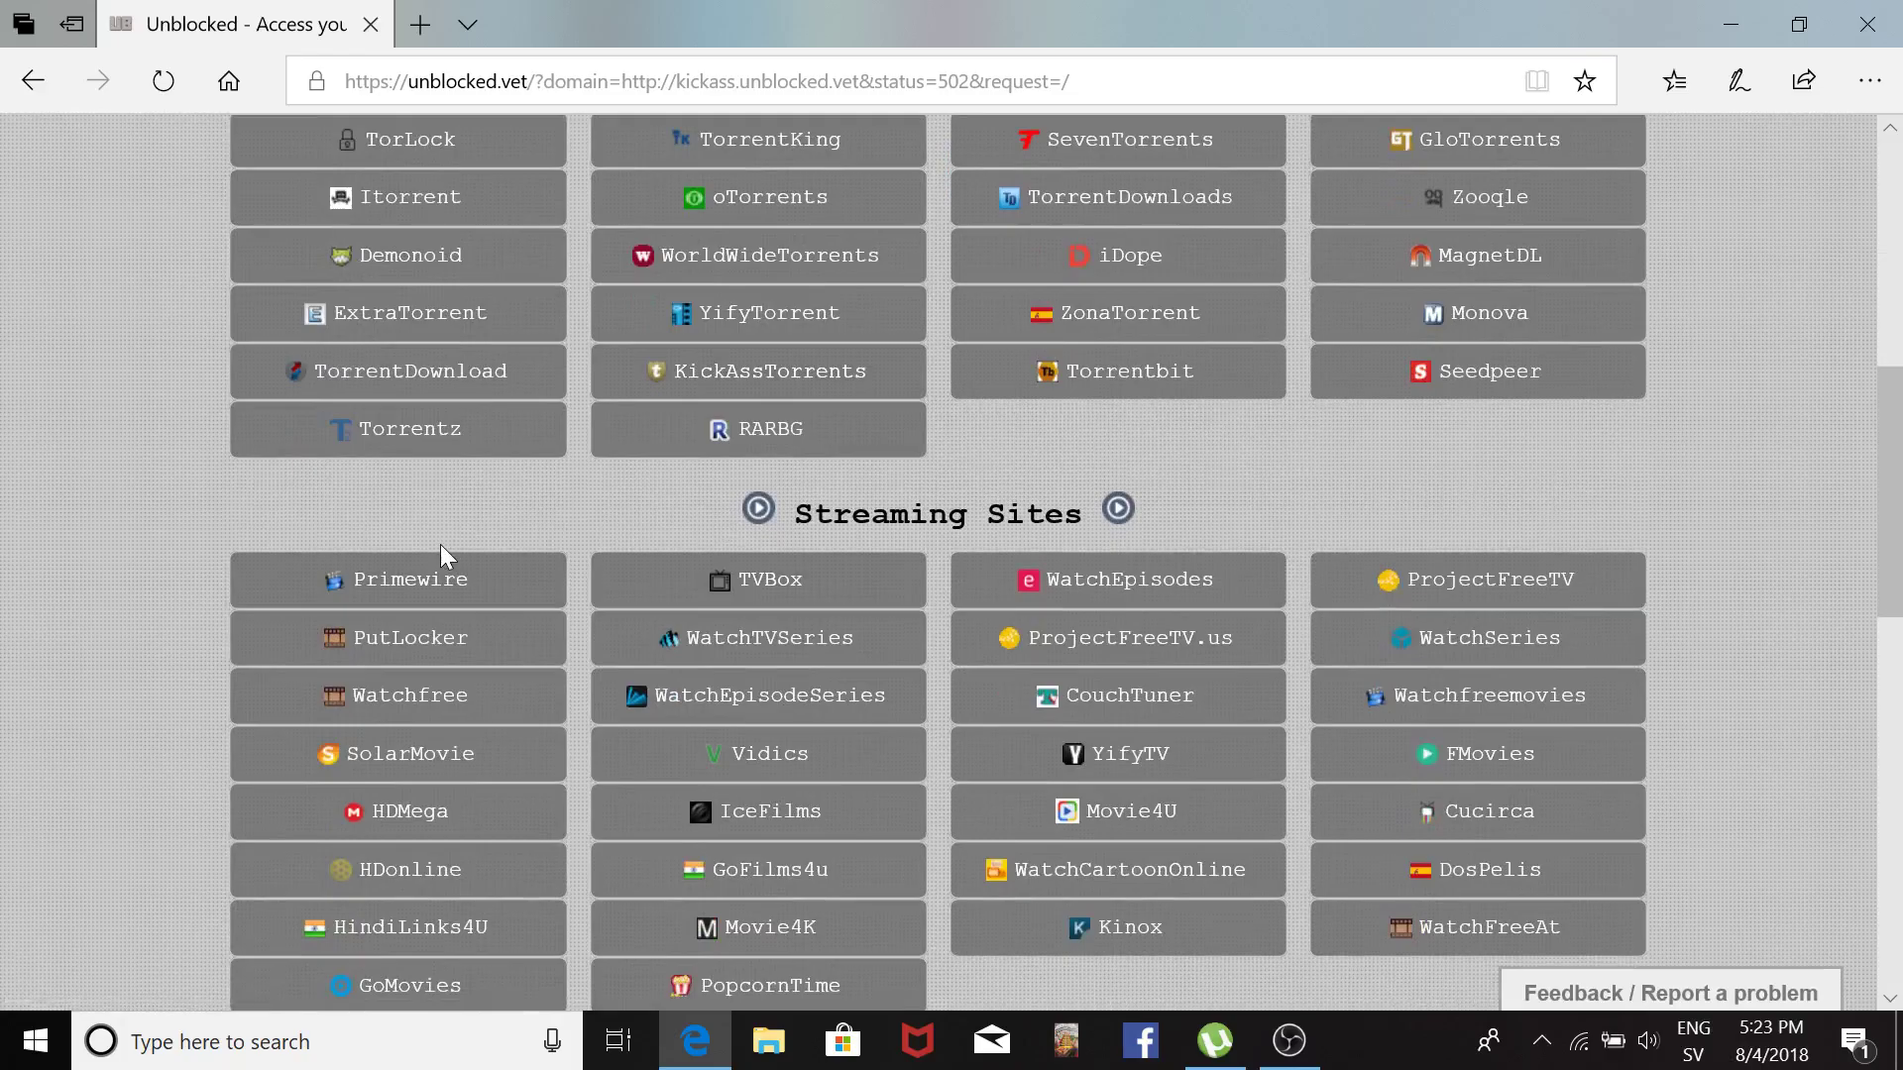
scroll(442, 595, down, 2)
scroll(614, 605, up, 6)
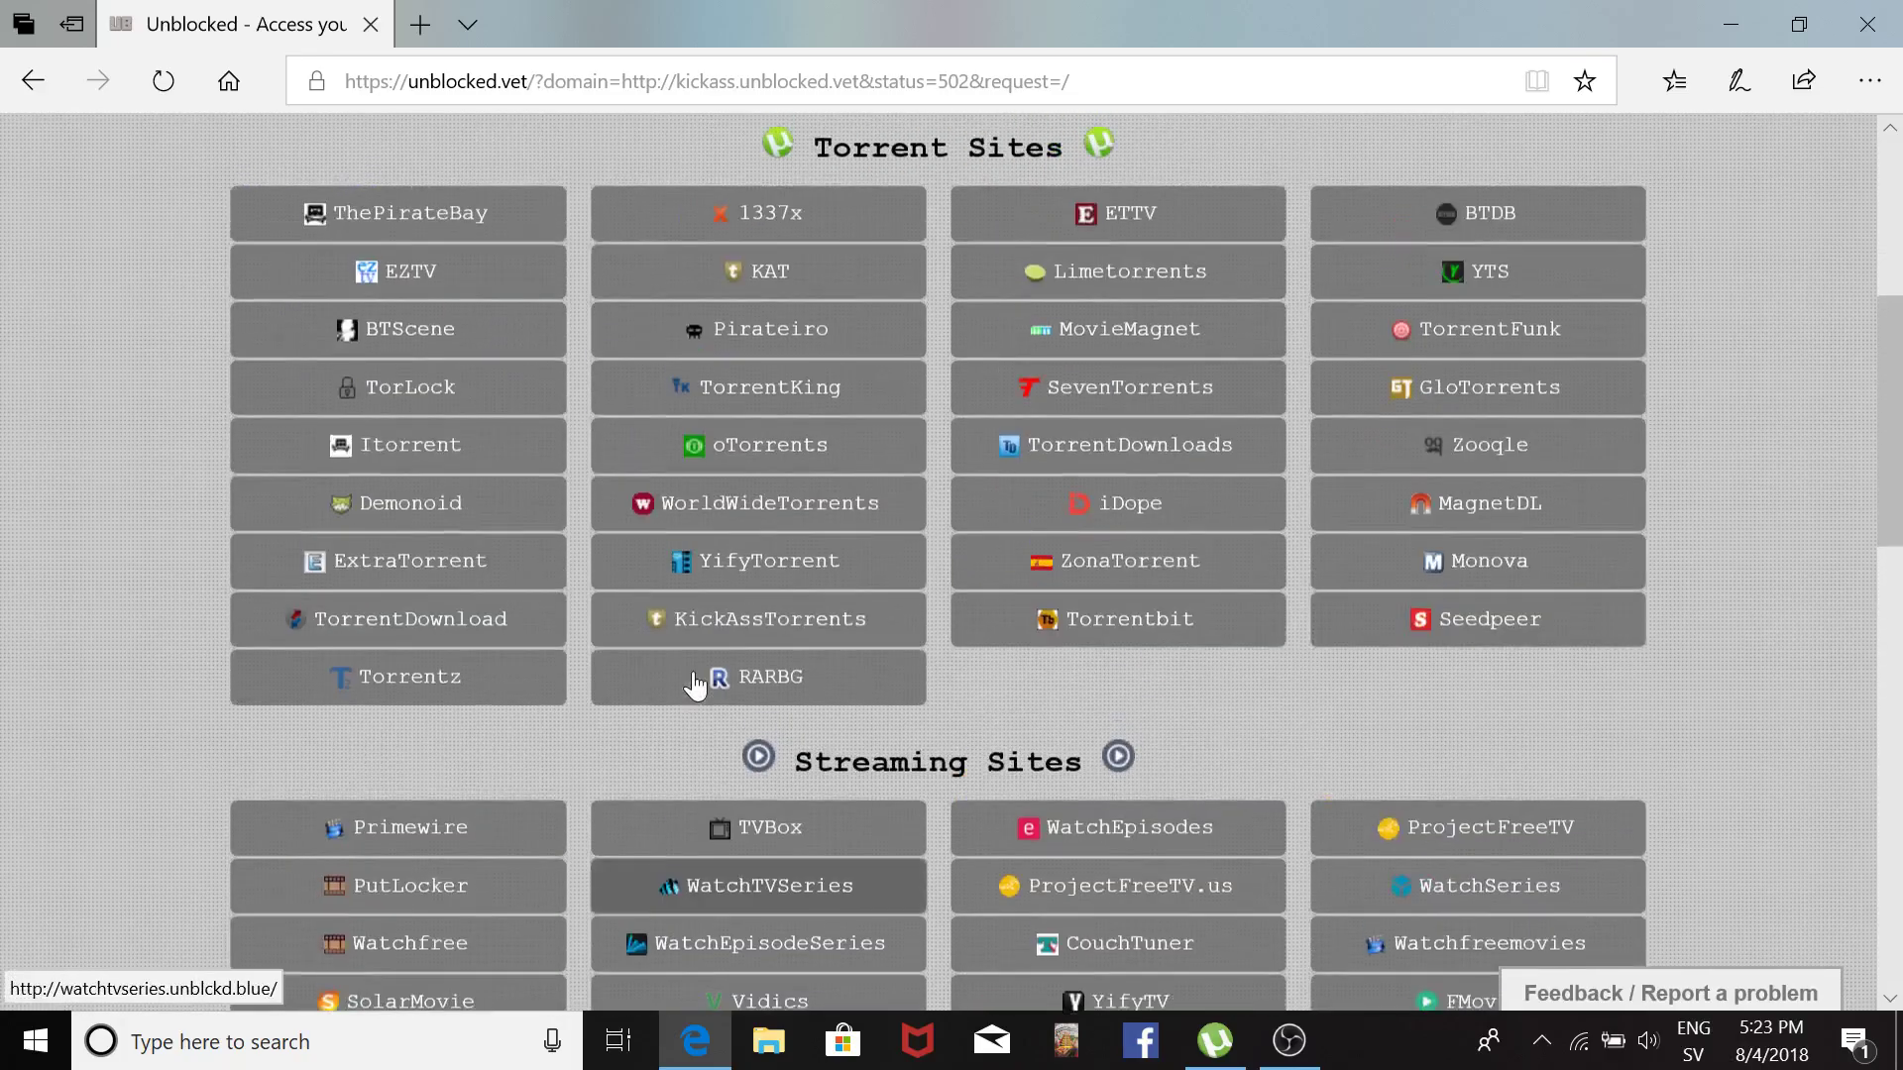
scroll(853, 644, up, 3)
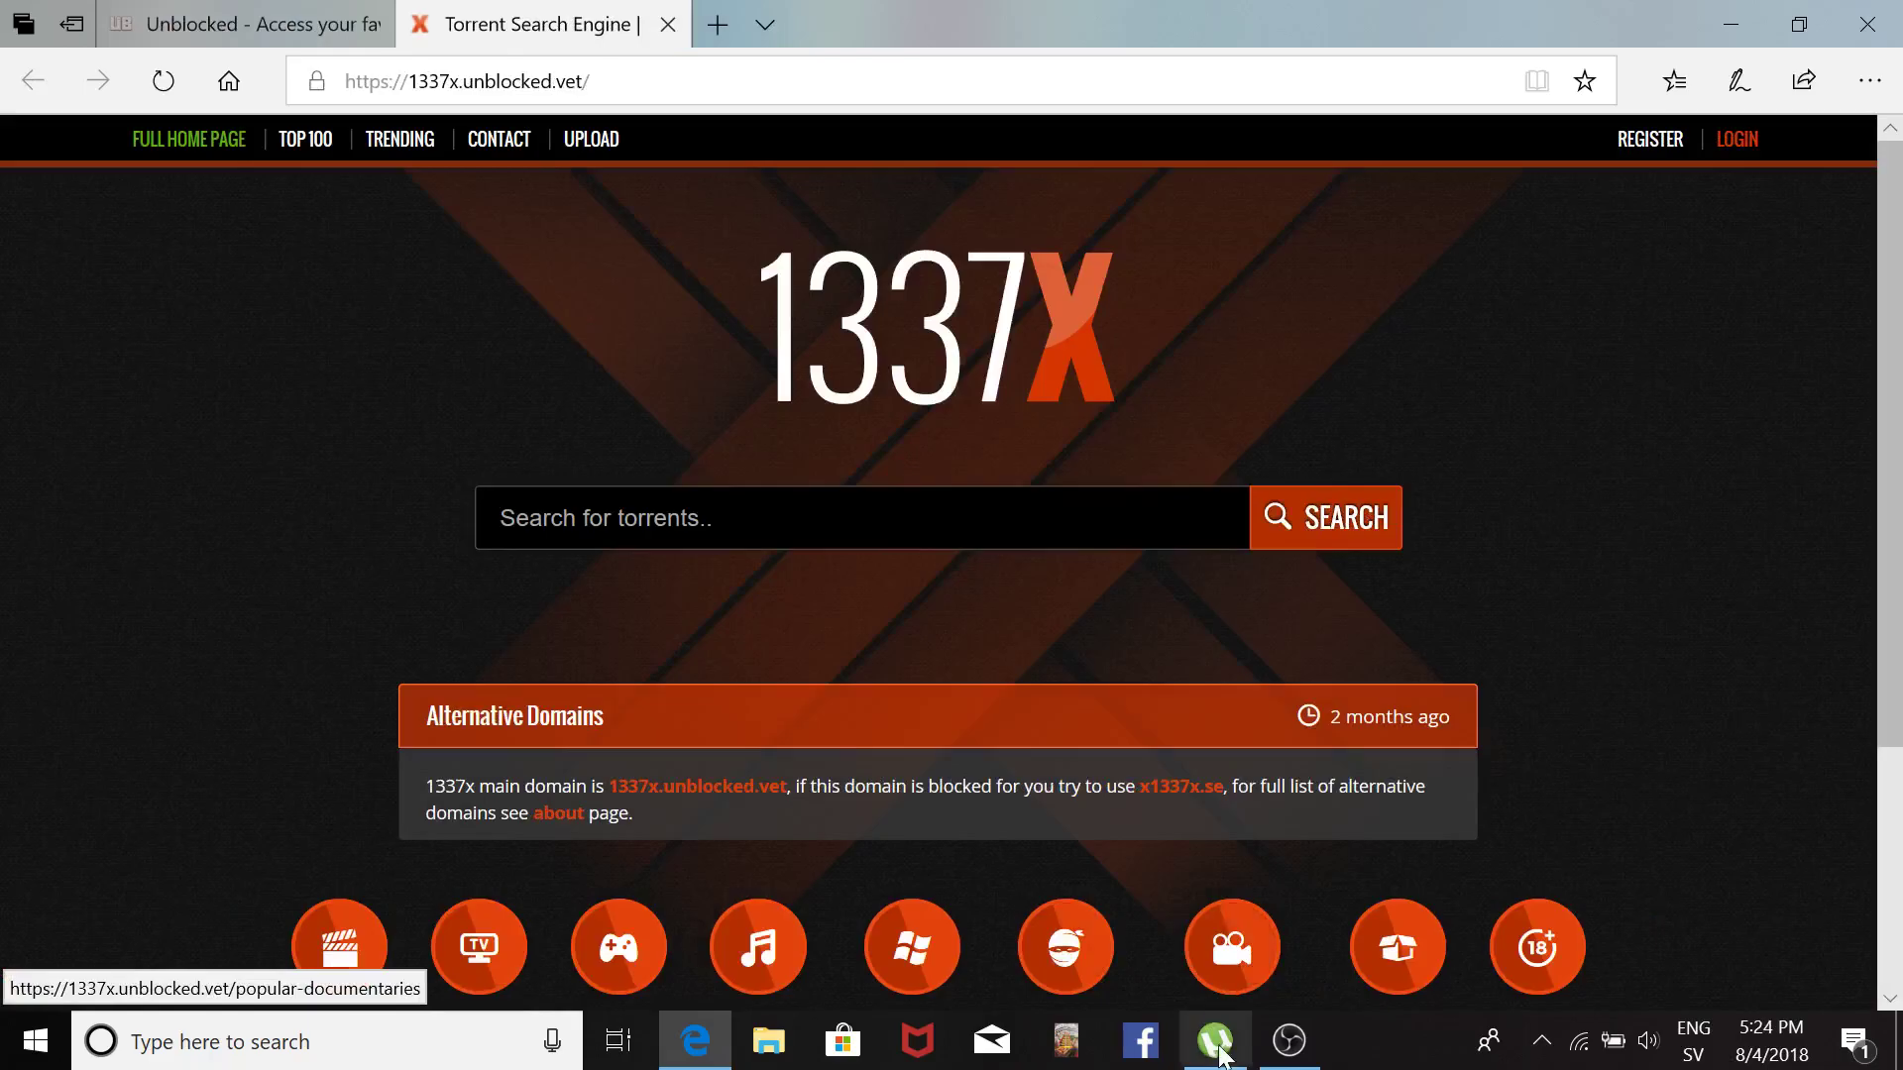
Check µTorrent briefly, then search 1337x for 'flight simulator x'.
click(1219, 1046)
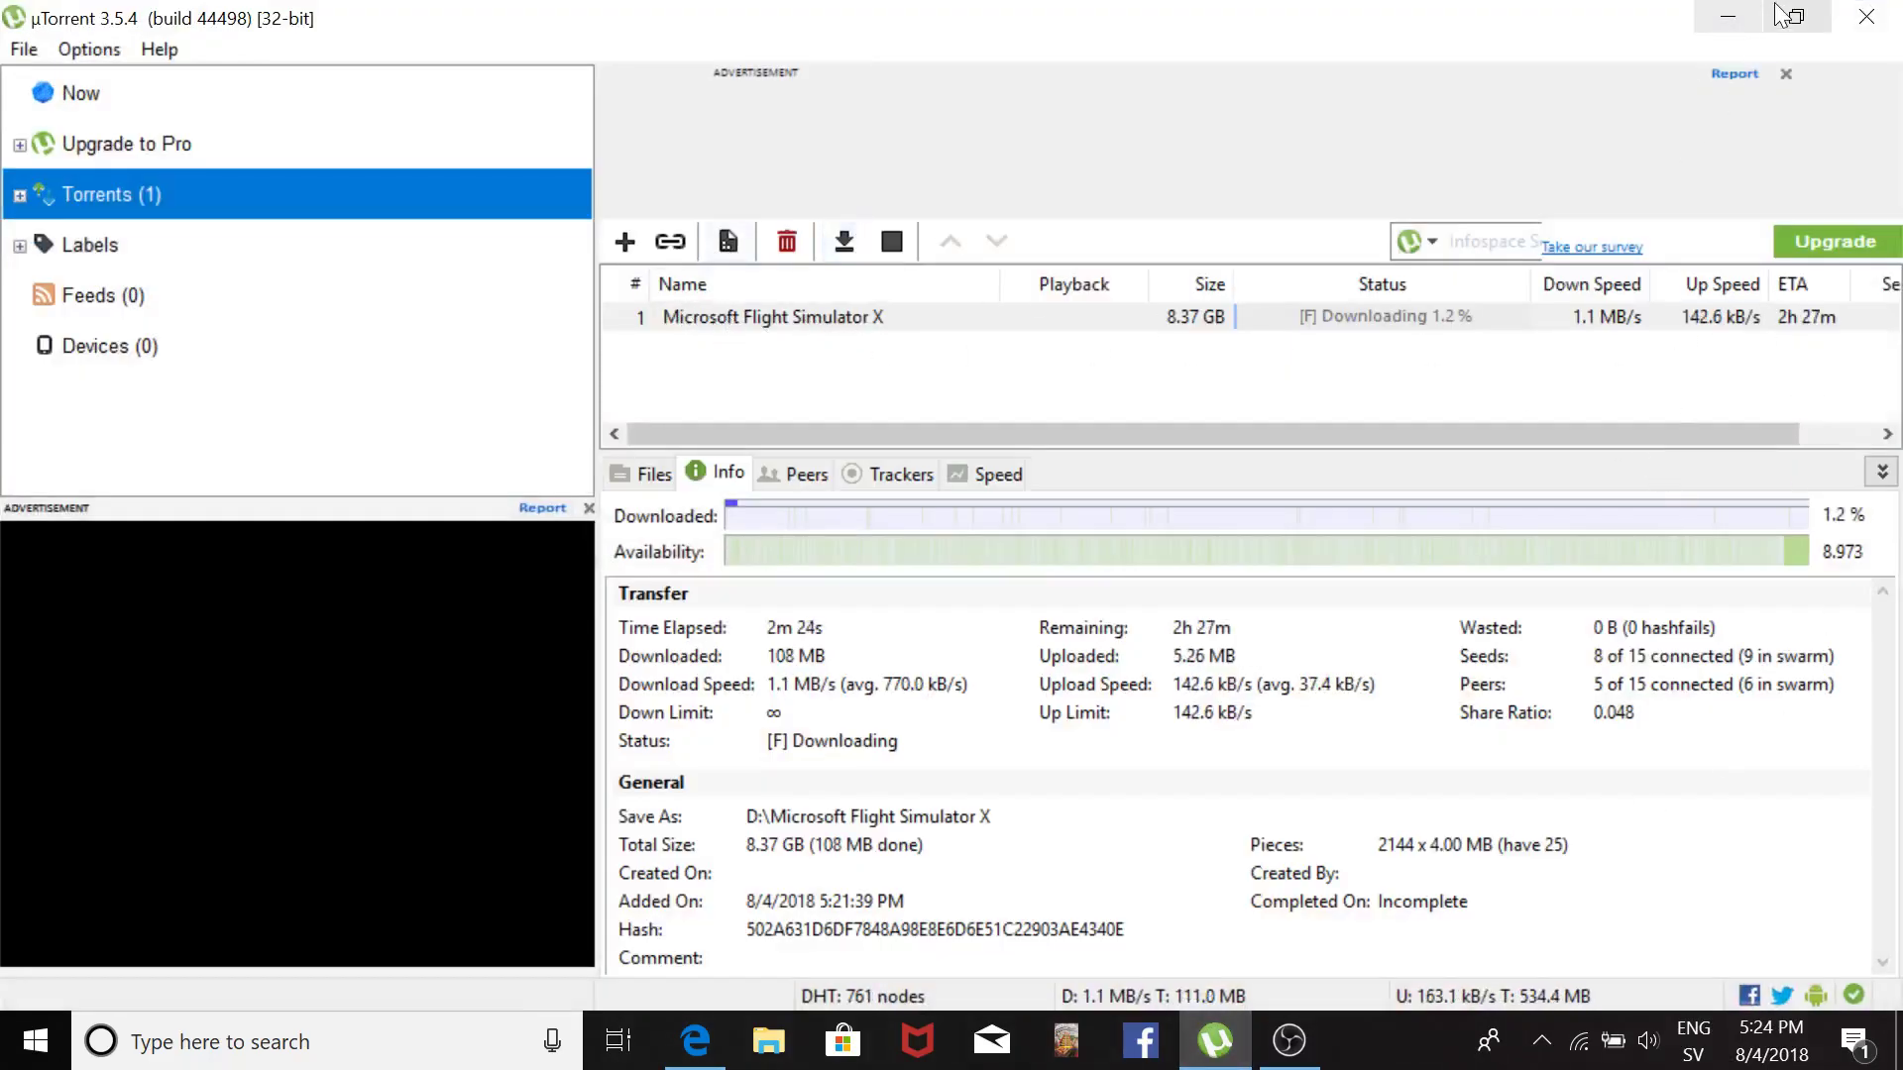
click(1728, 18)
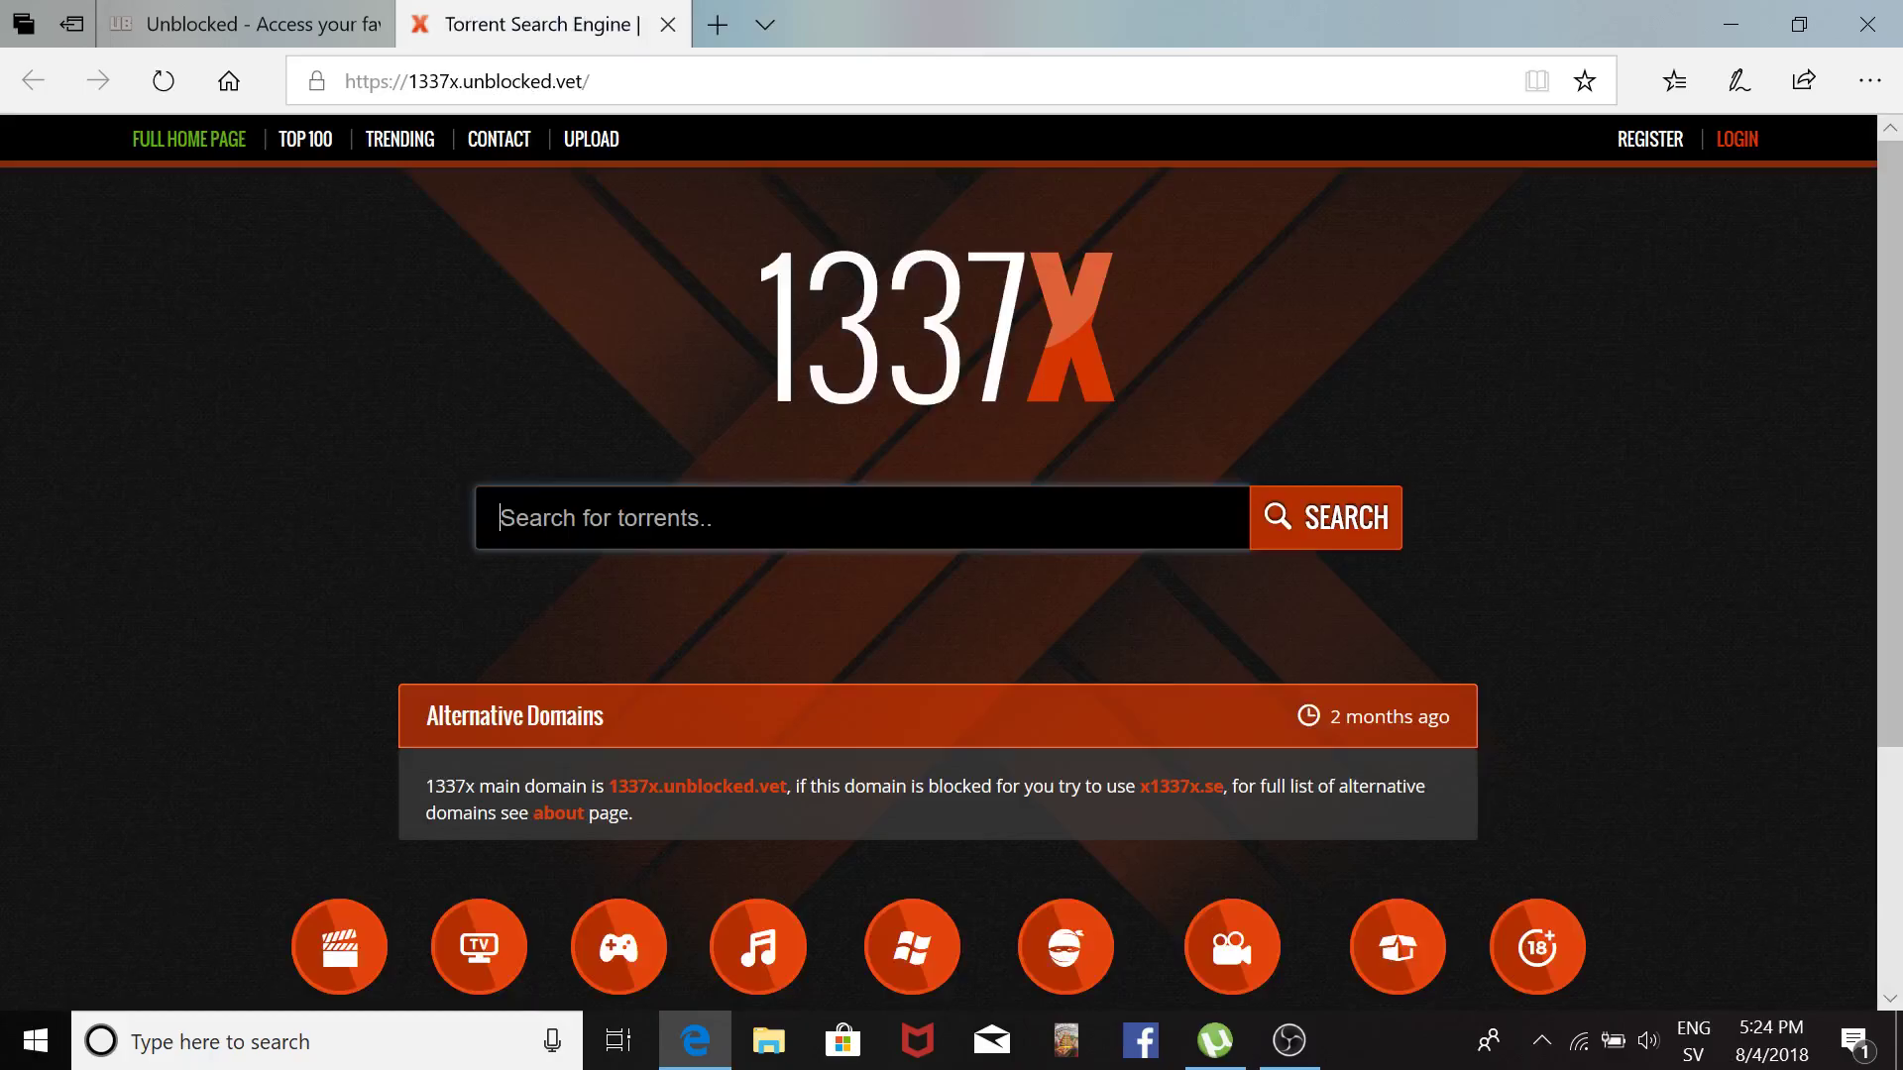
text(flight simulator x)
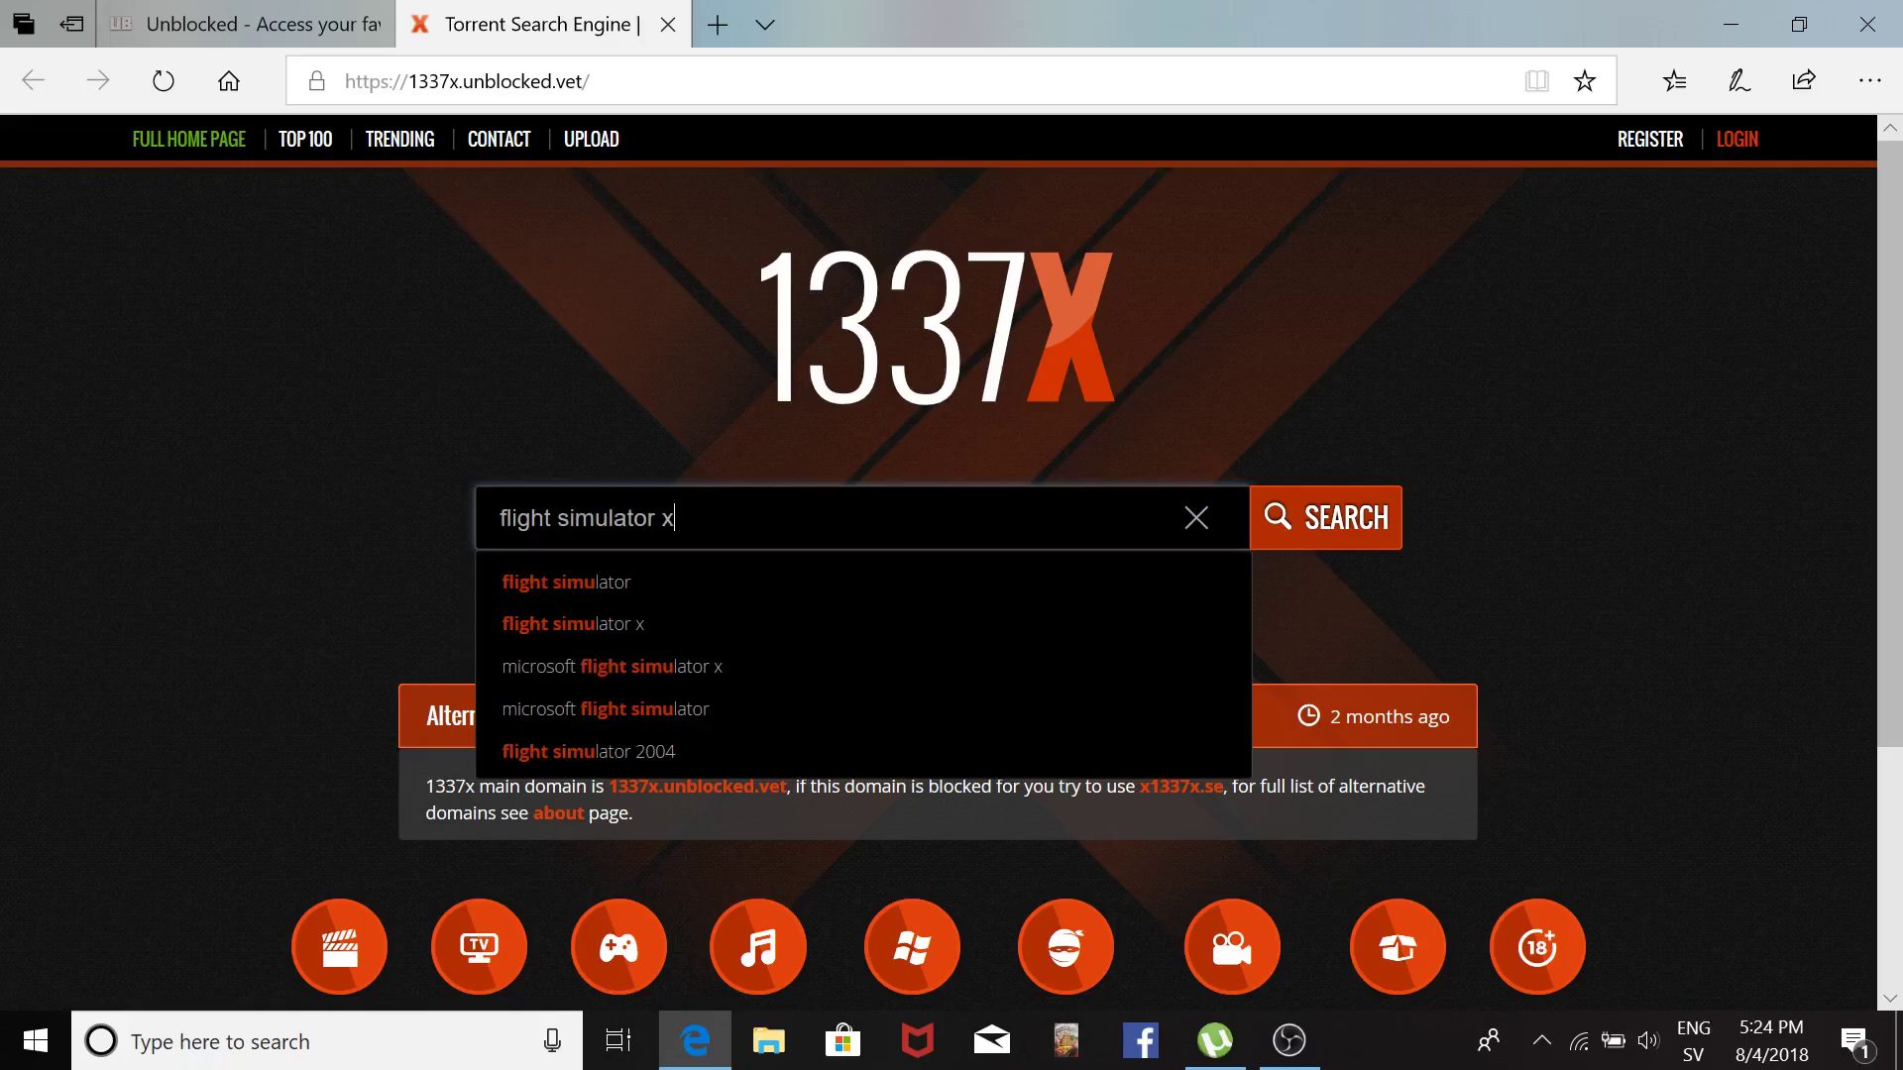
key(Return)
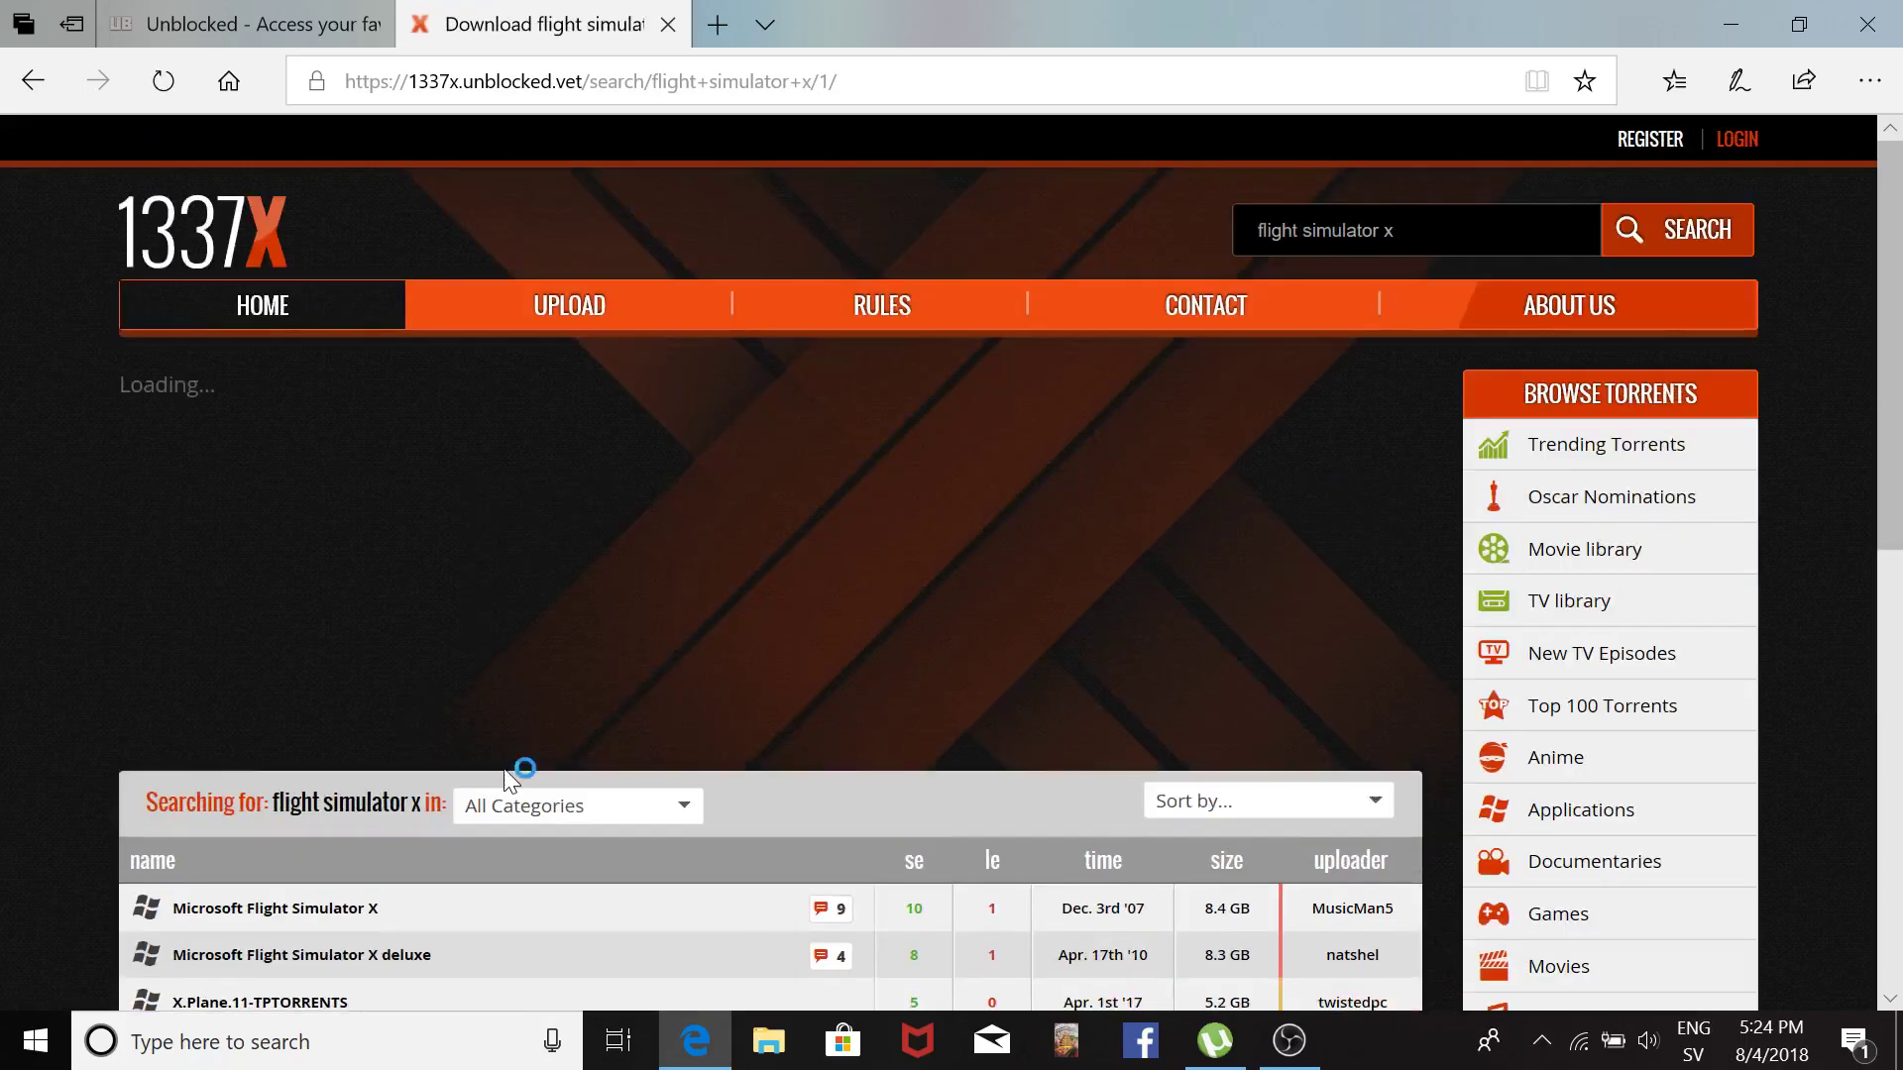
scroll(510, 778, down, 3)
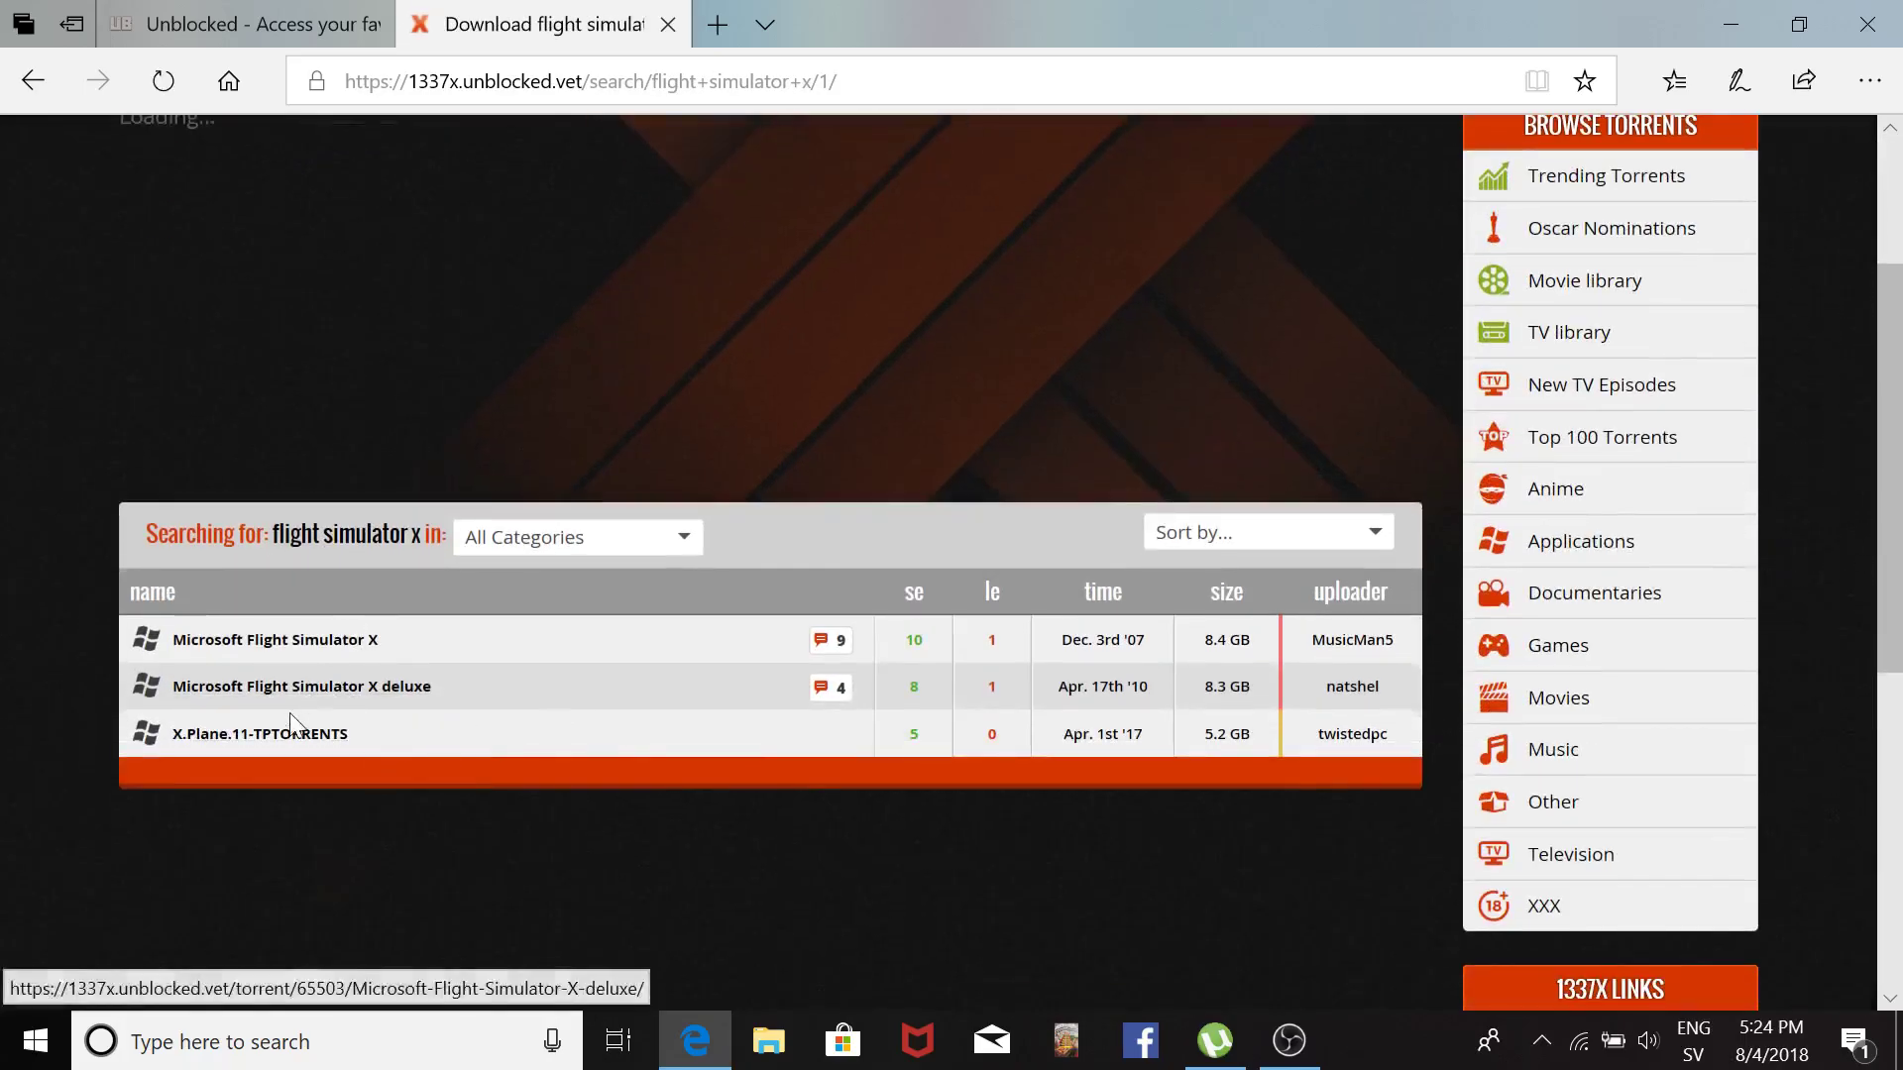
Open the Microsoft Flight Simulator X page, accept the notification prompt, and start MAGNET DOWNLOAD.
click(307, 639)
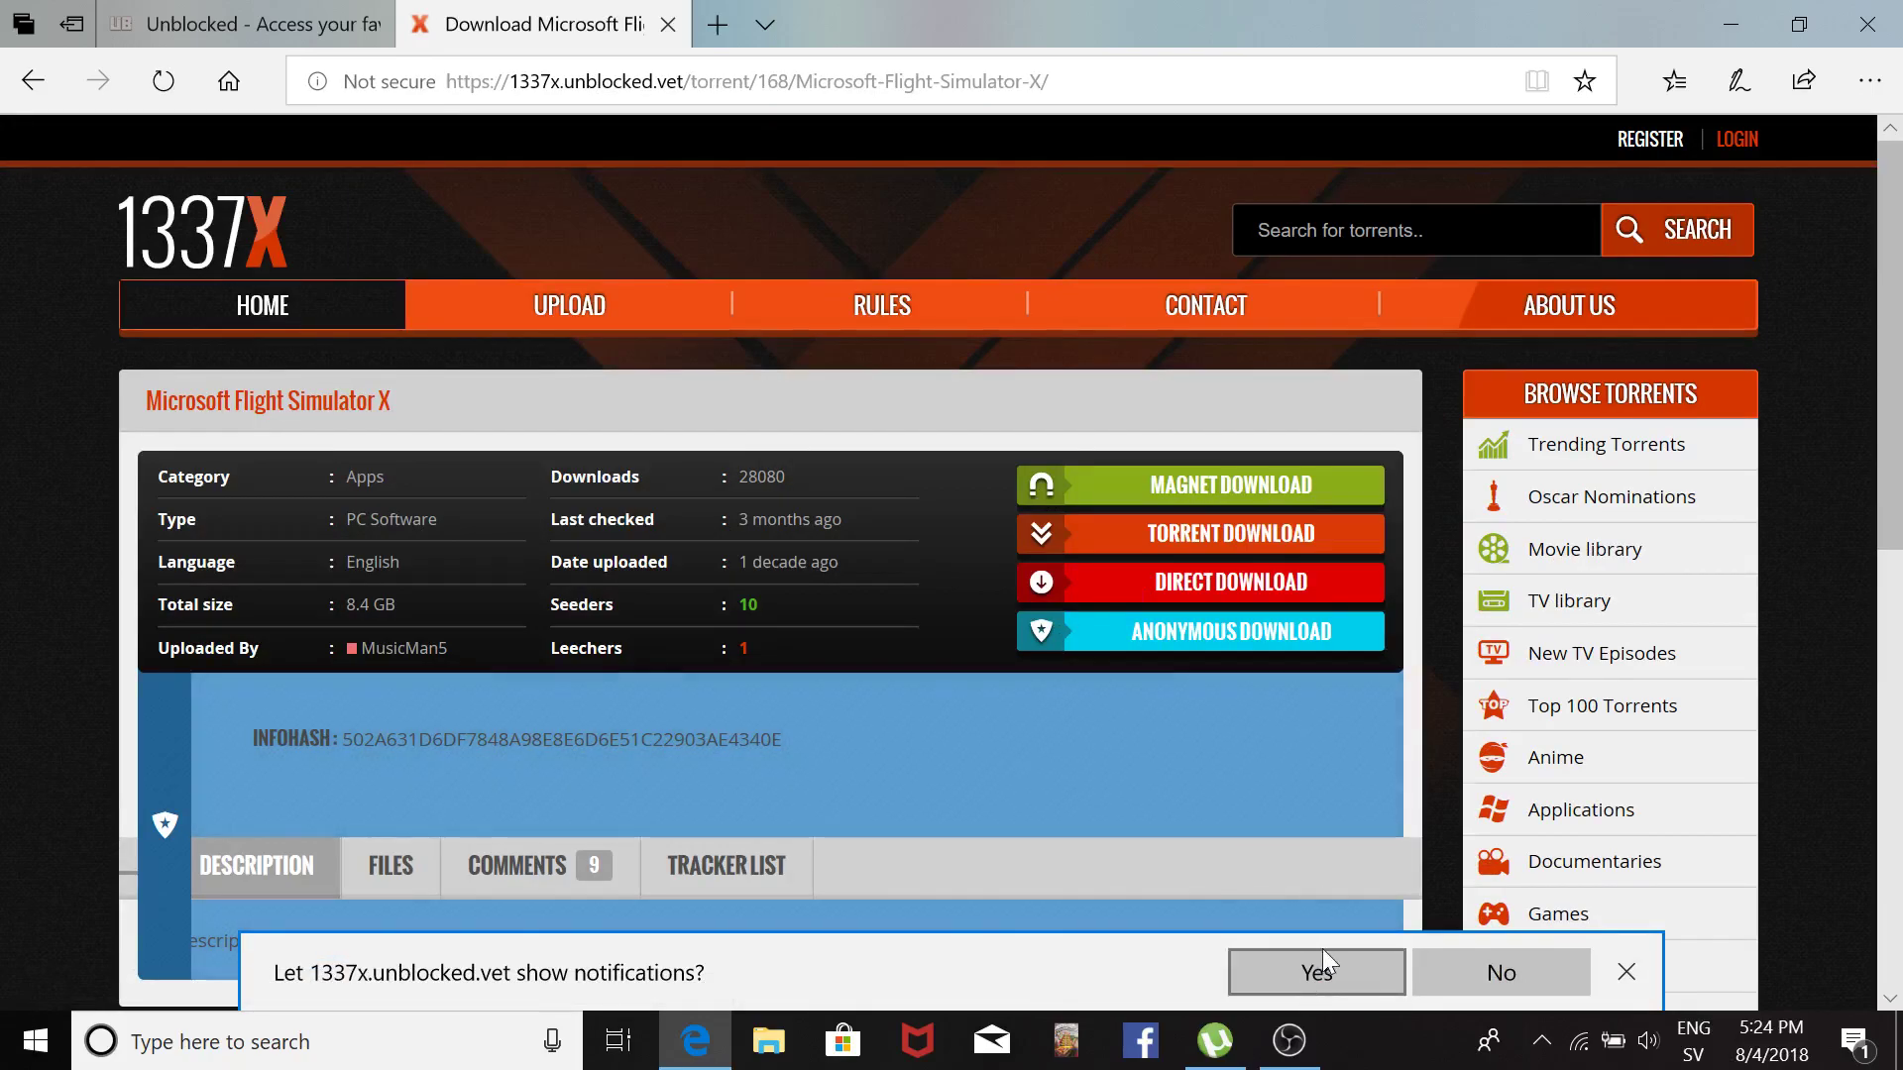
click(1322, 951)
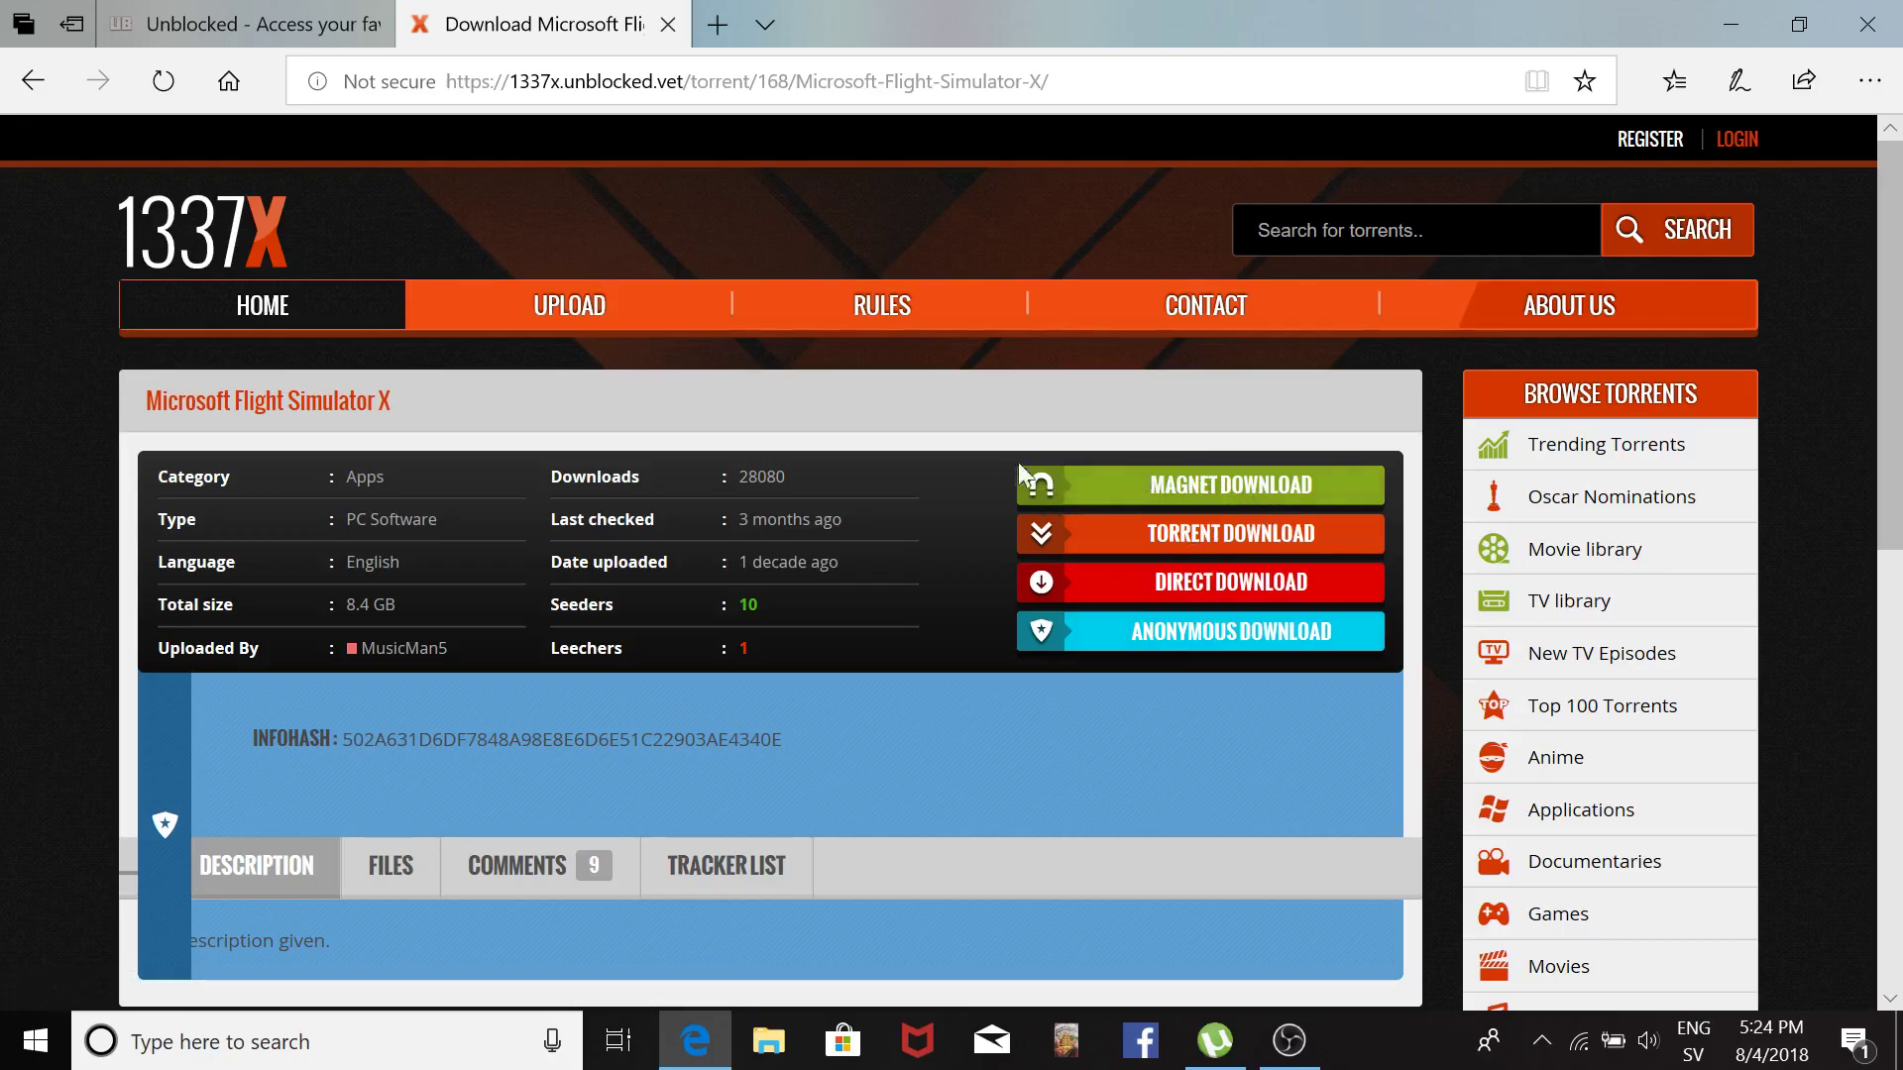
click(1085, 491)
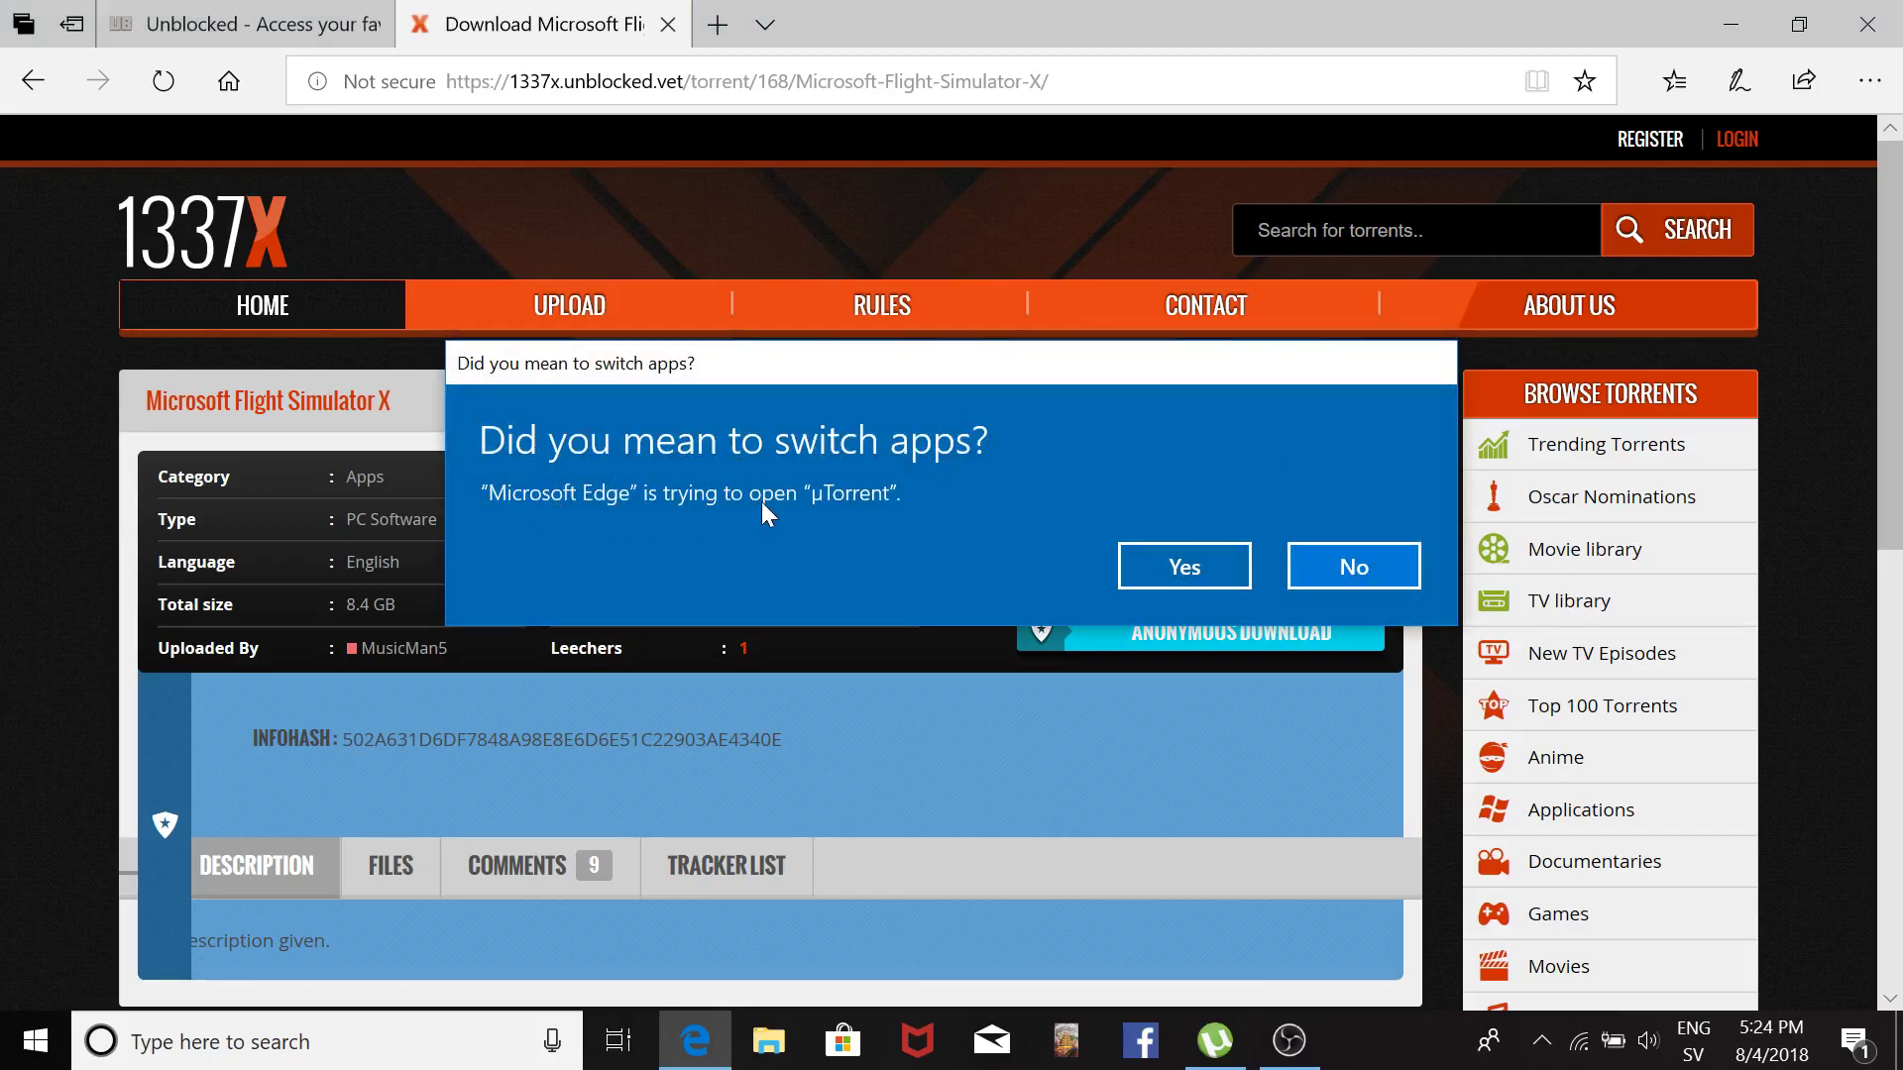
Pass the magnet to µTorrent, decline reloading trackers, and open the torrent's containing folder.
click(1203, 573)
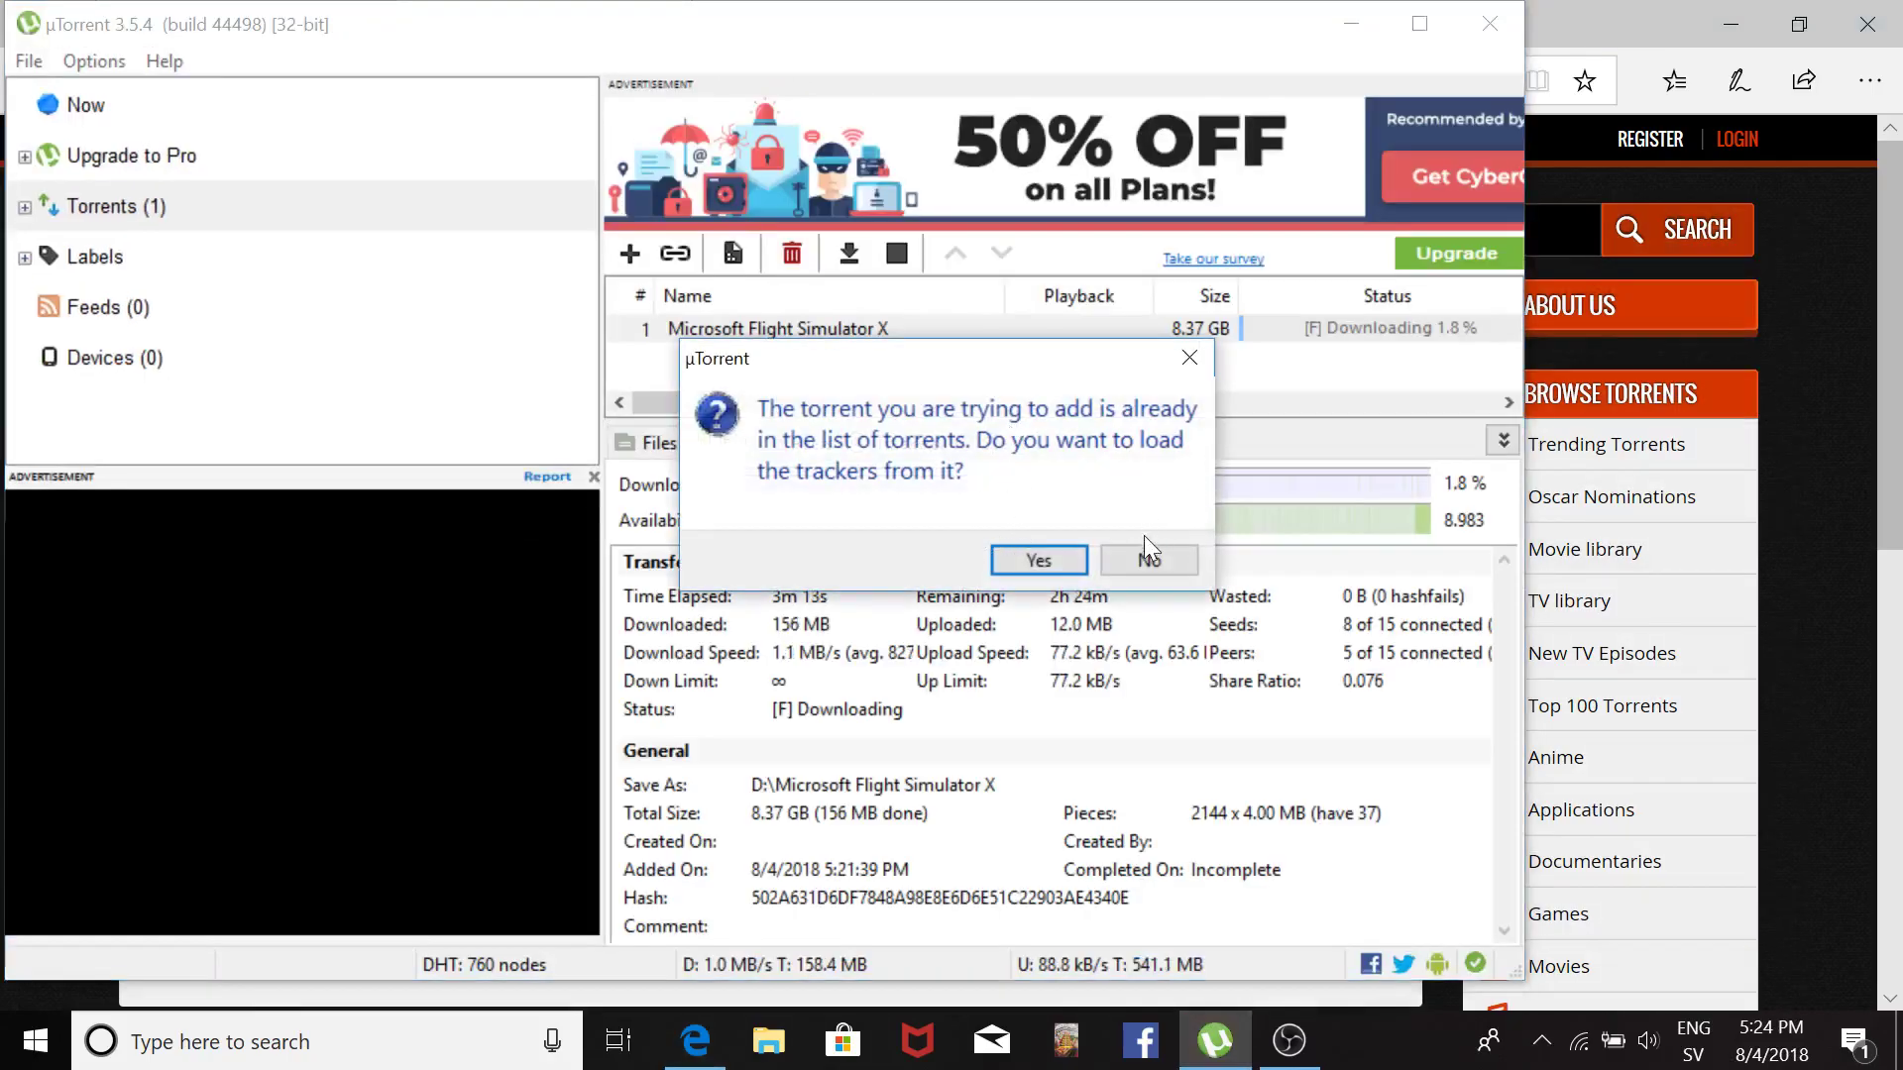
click(1142, 561)
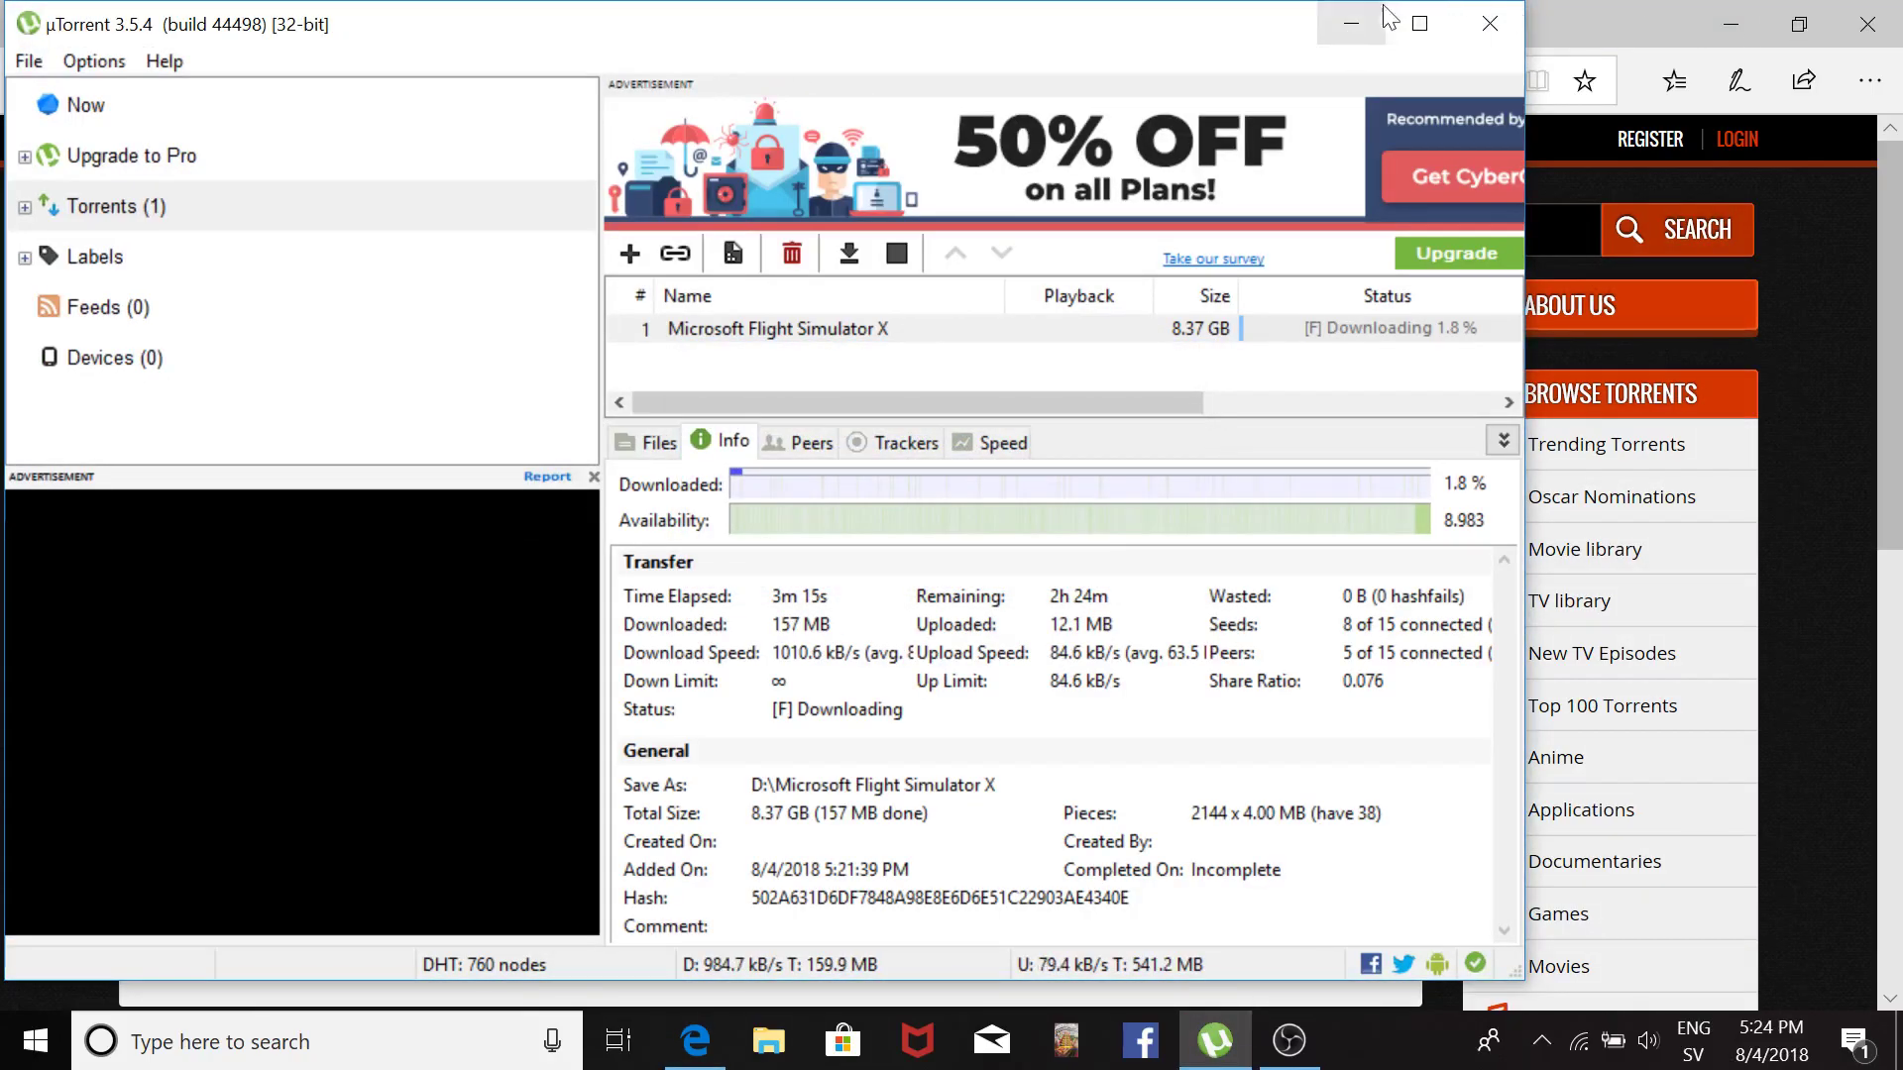
click(1392, 18)
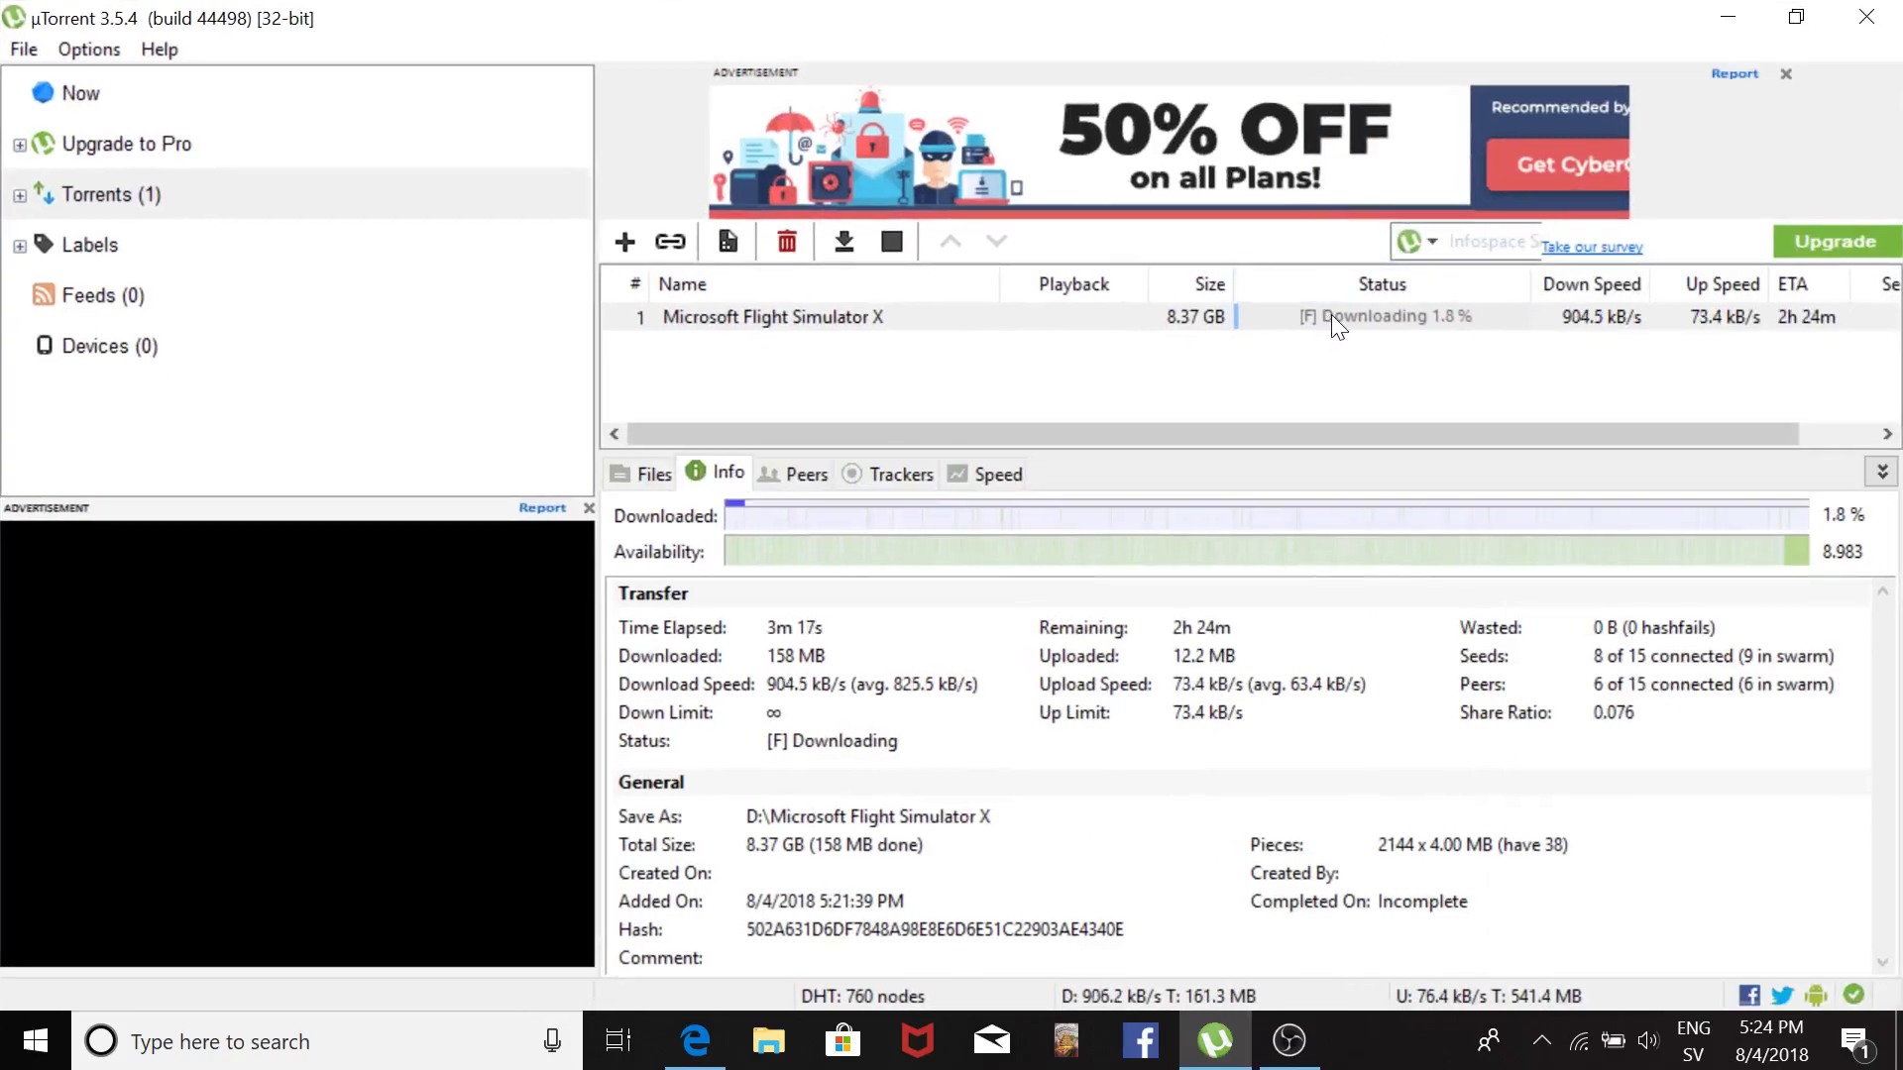
right_click(1295, 309)
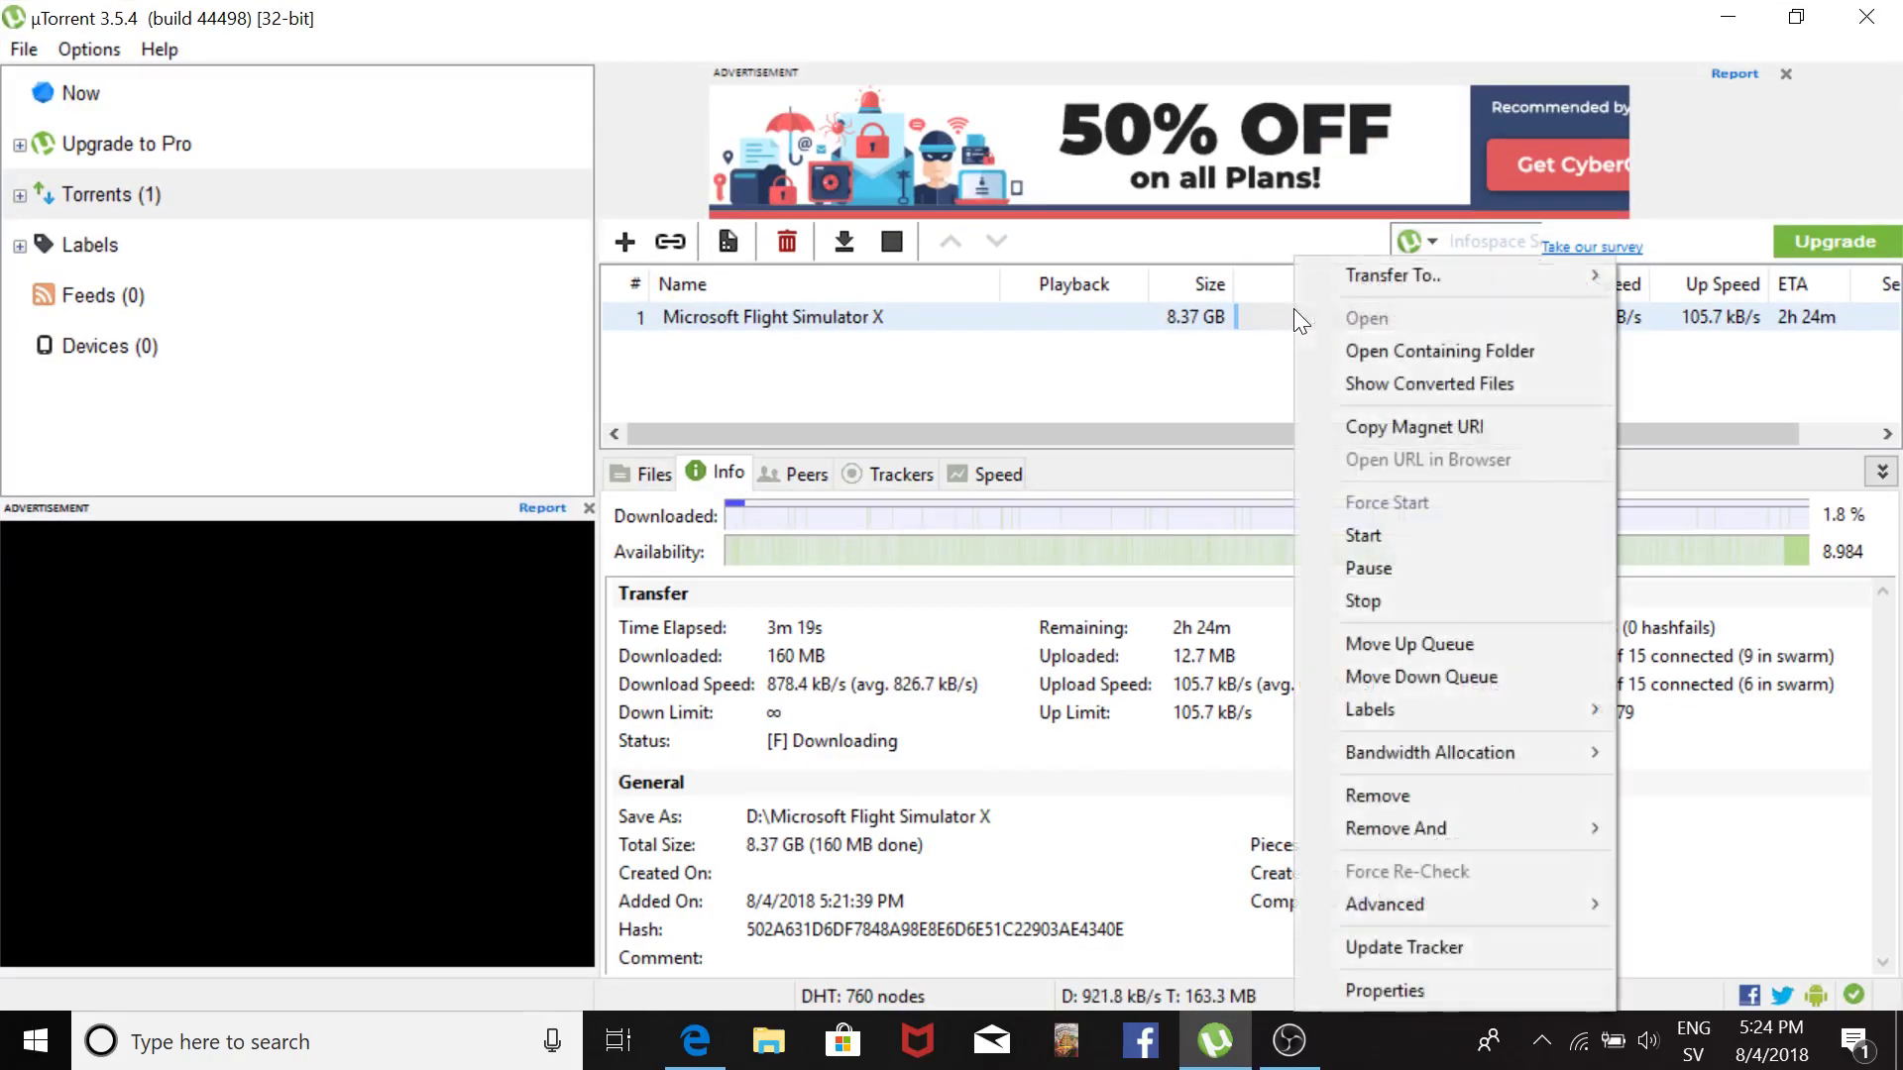
click(1320, 350)
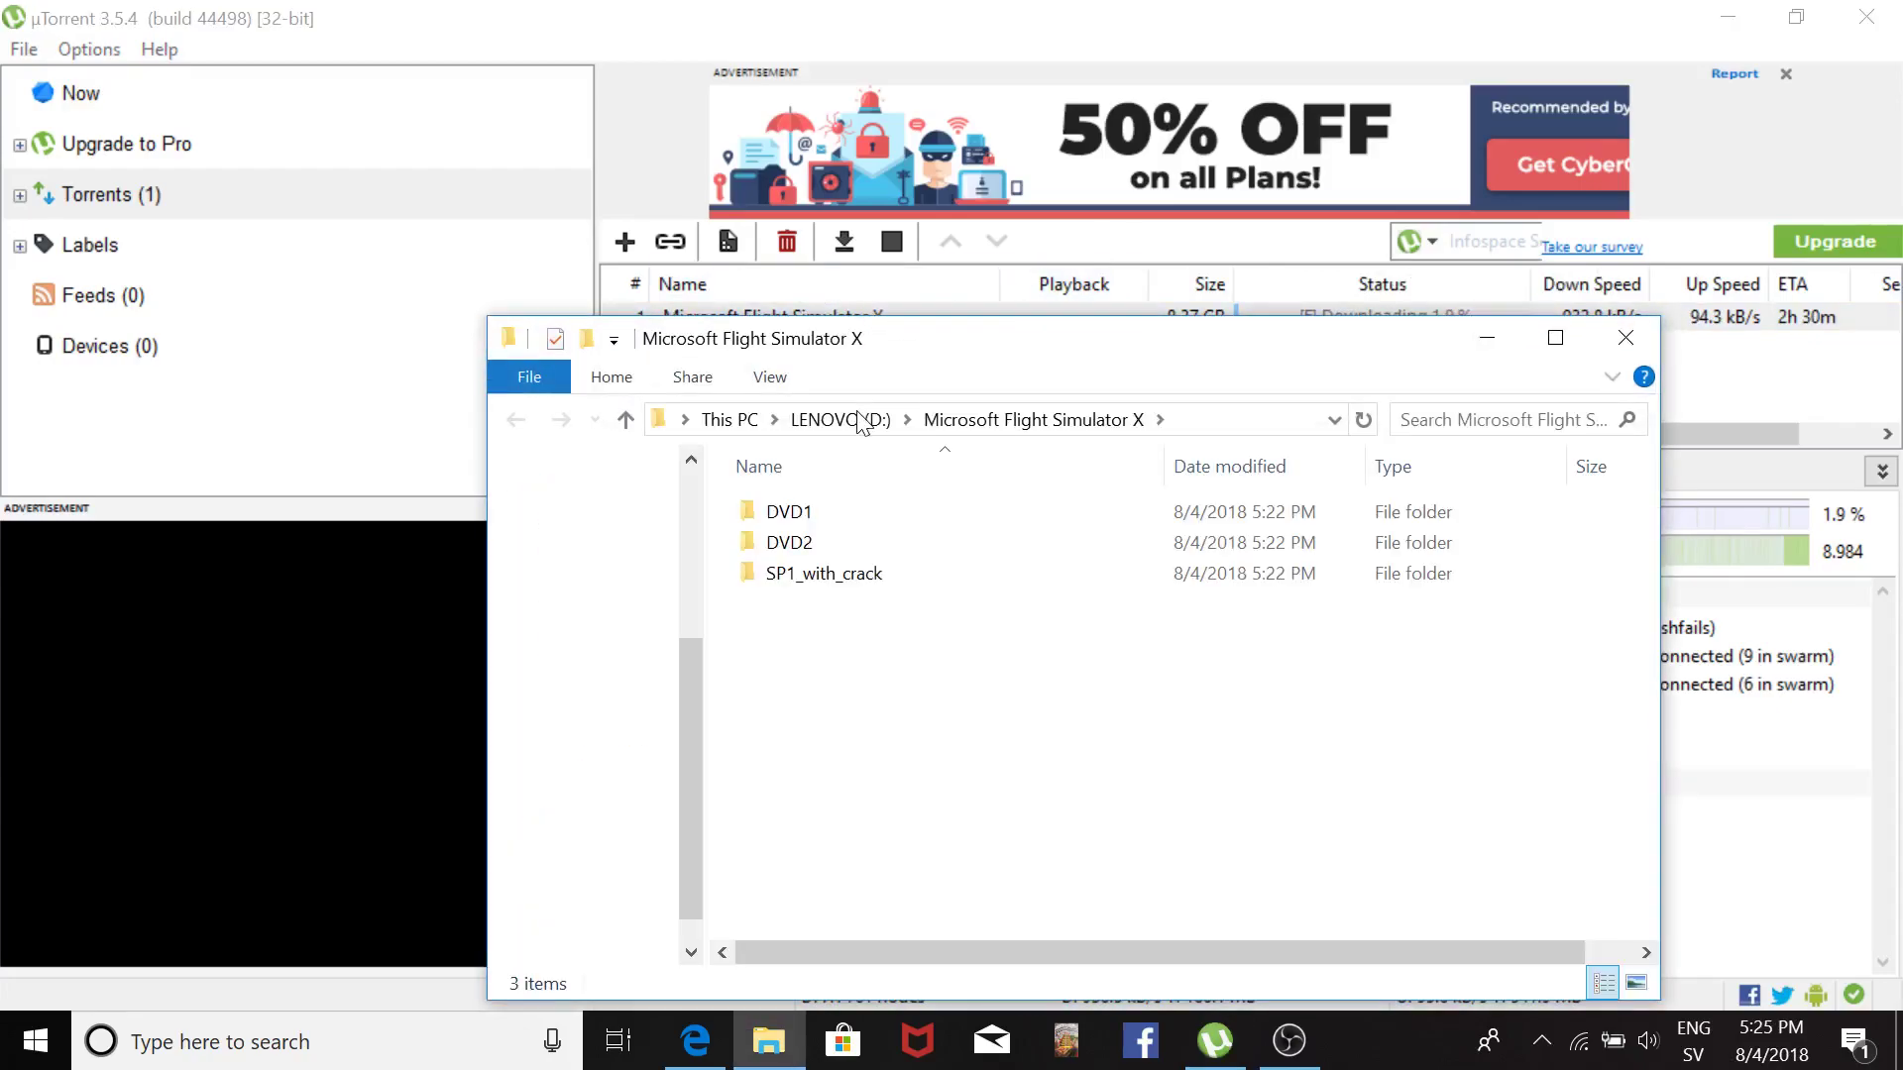
Peek into the DVD1, SP1_with_crack and DVD2 folders in turn.
double_click(820, 515)
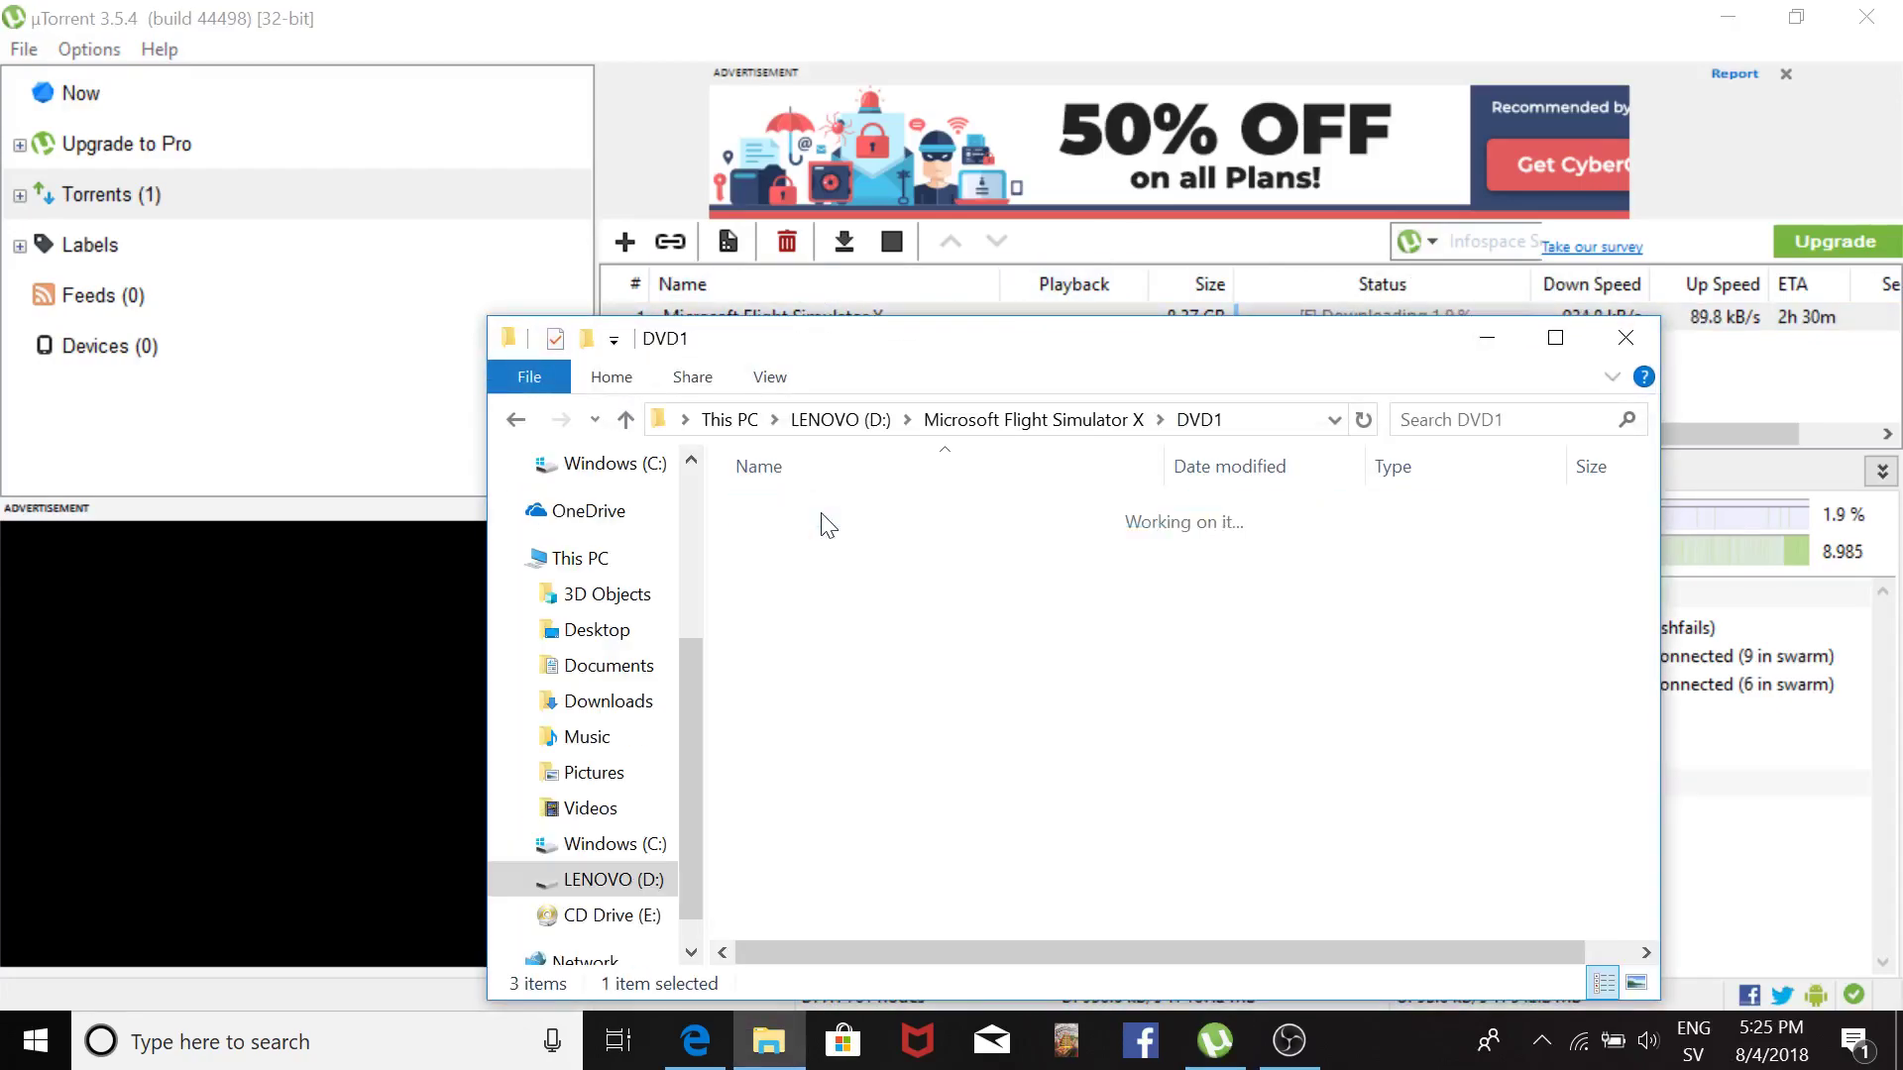
click(517, 419)
double_click(758, 573)
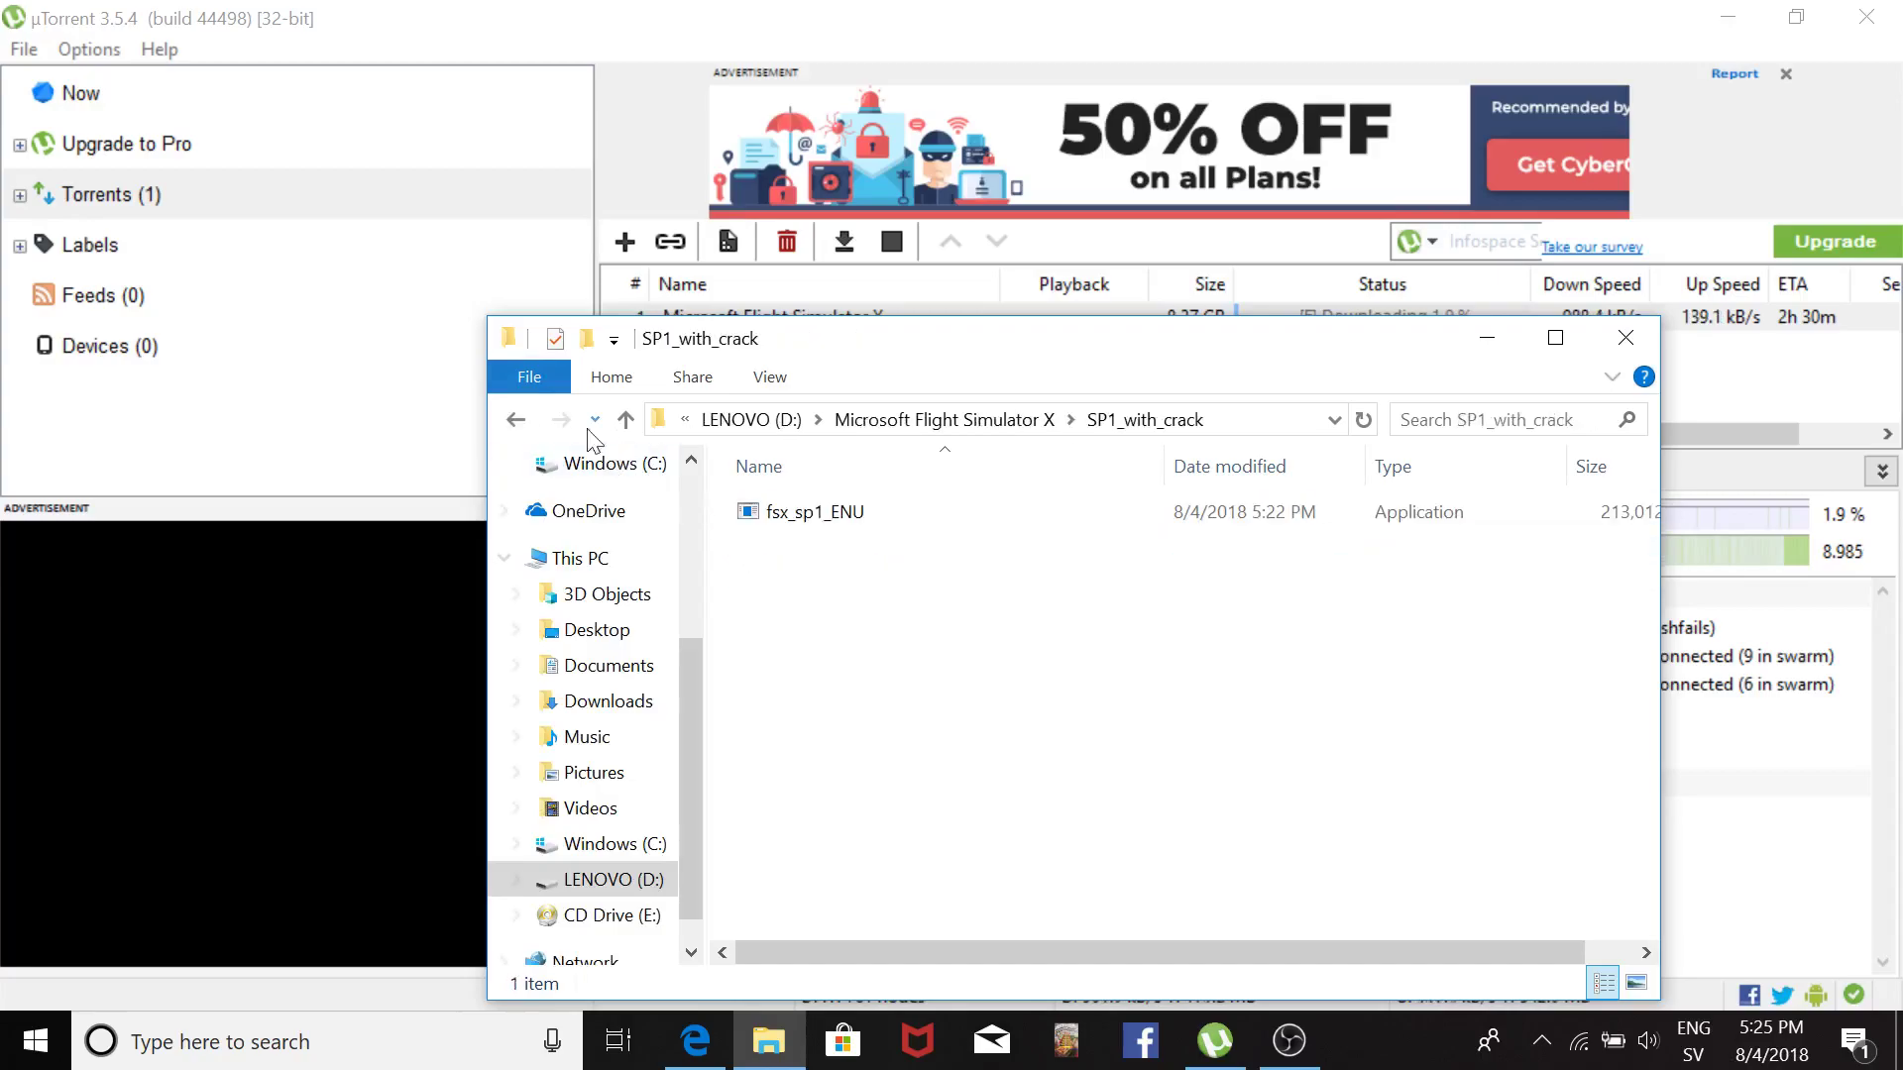
key(alt+Left)
double_click(824, 531)
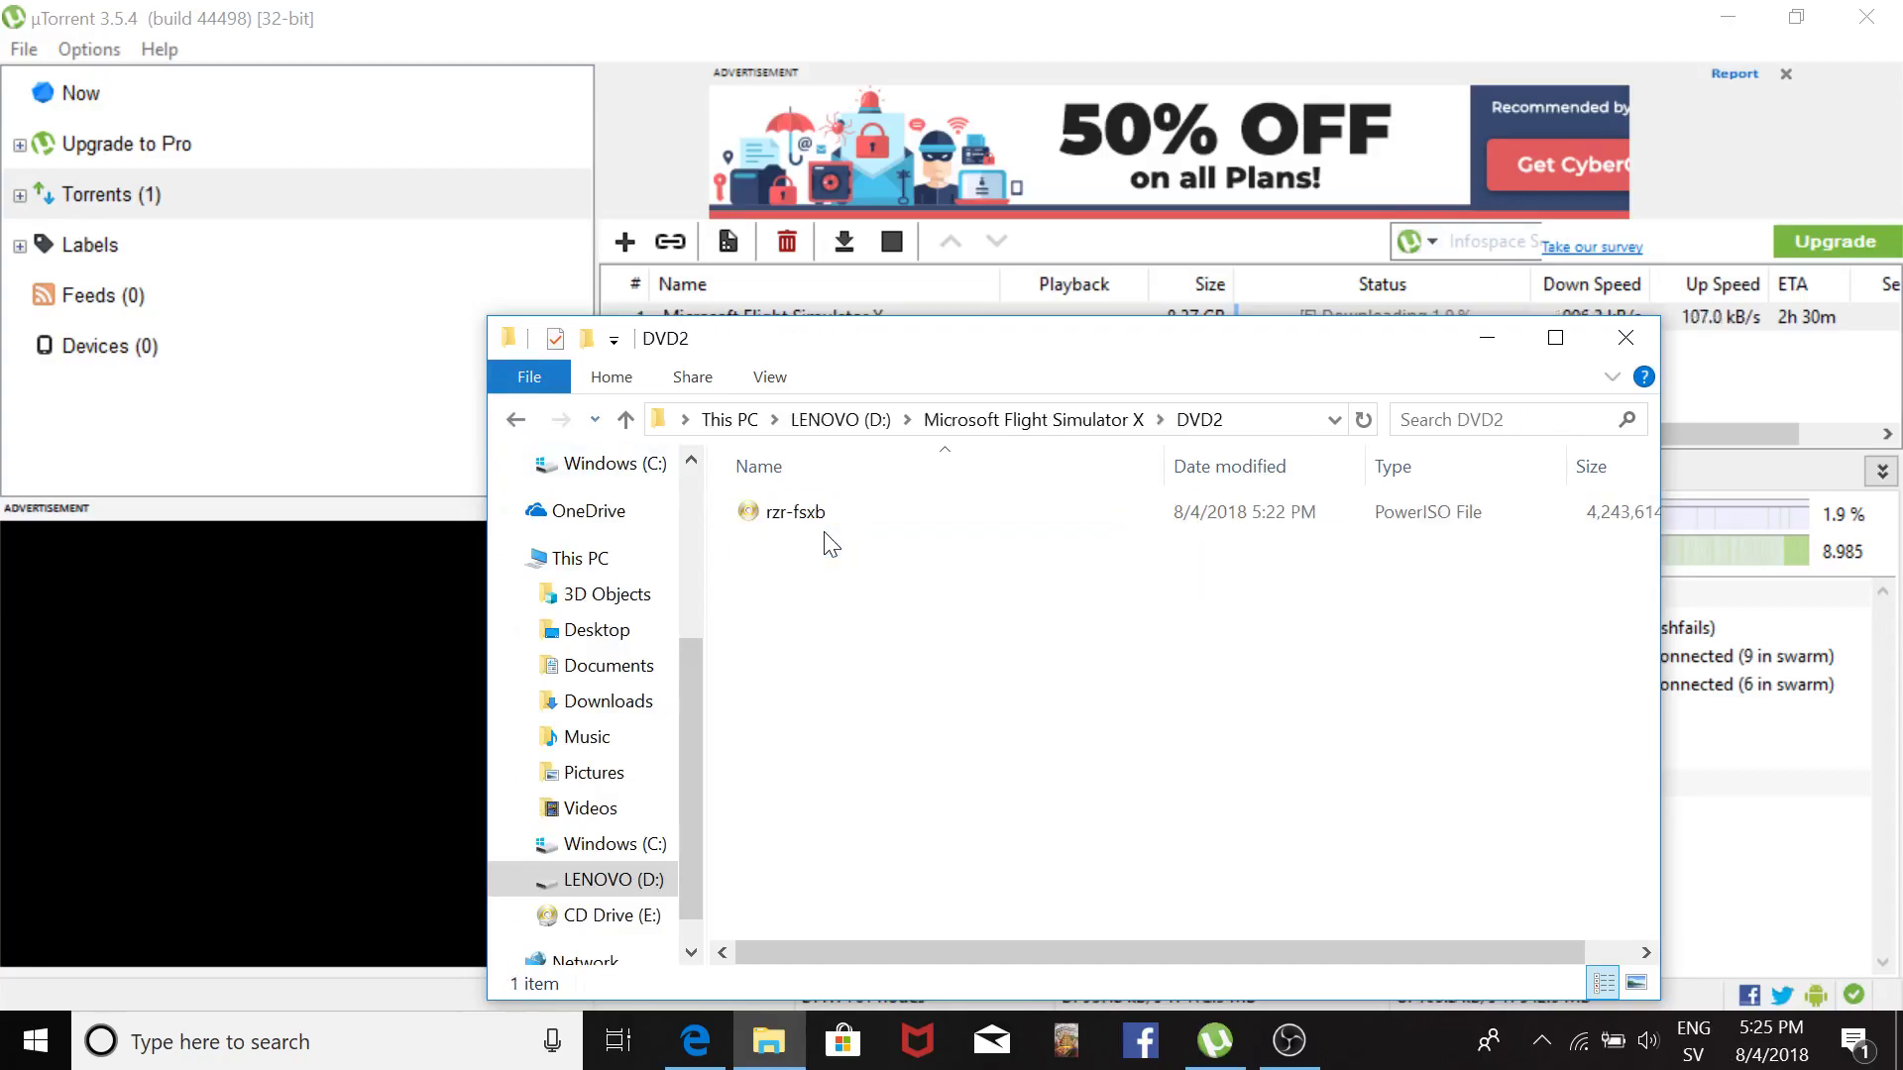
click(516, 419)
Open DVD1 and inspect the rzr-fsxf disc image's context menu.
click(789, 513)
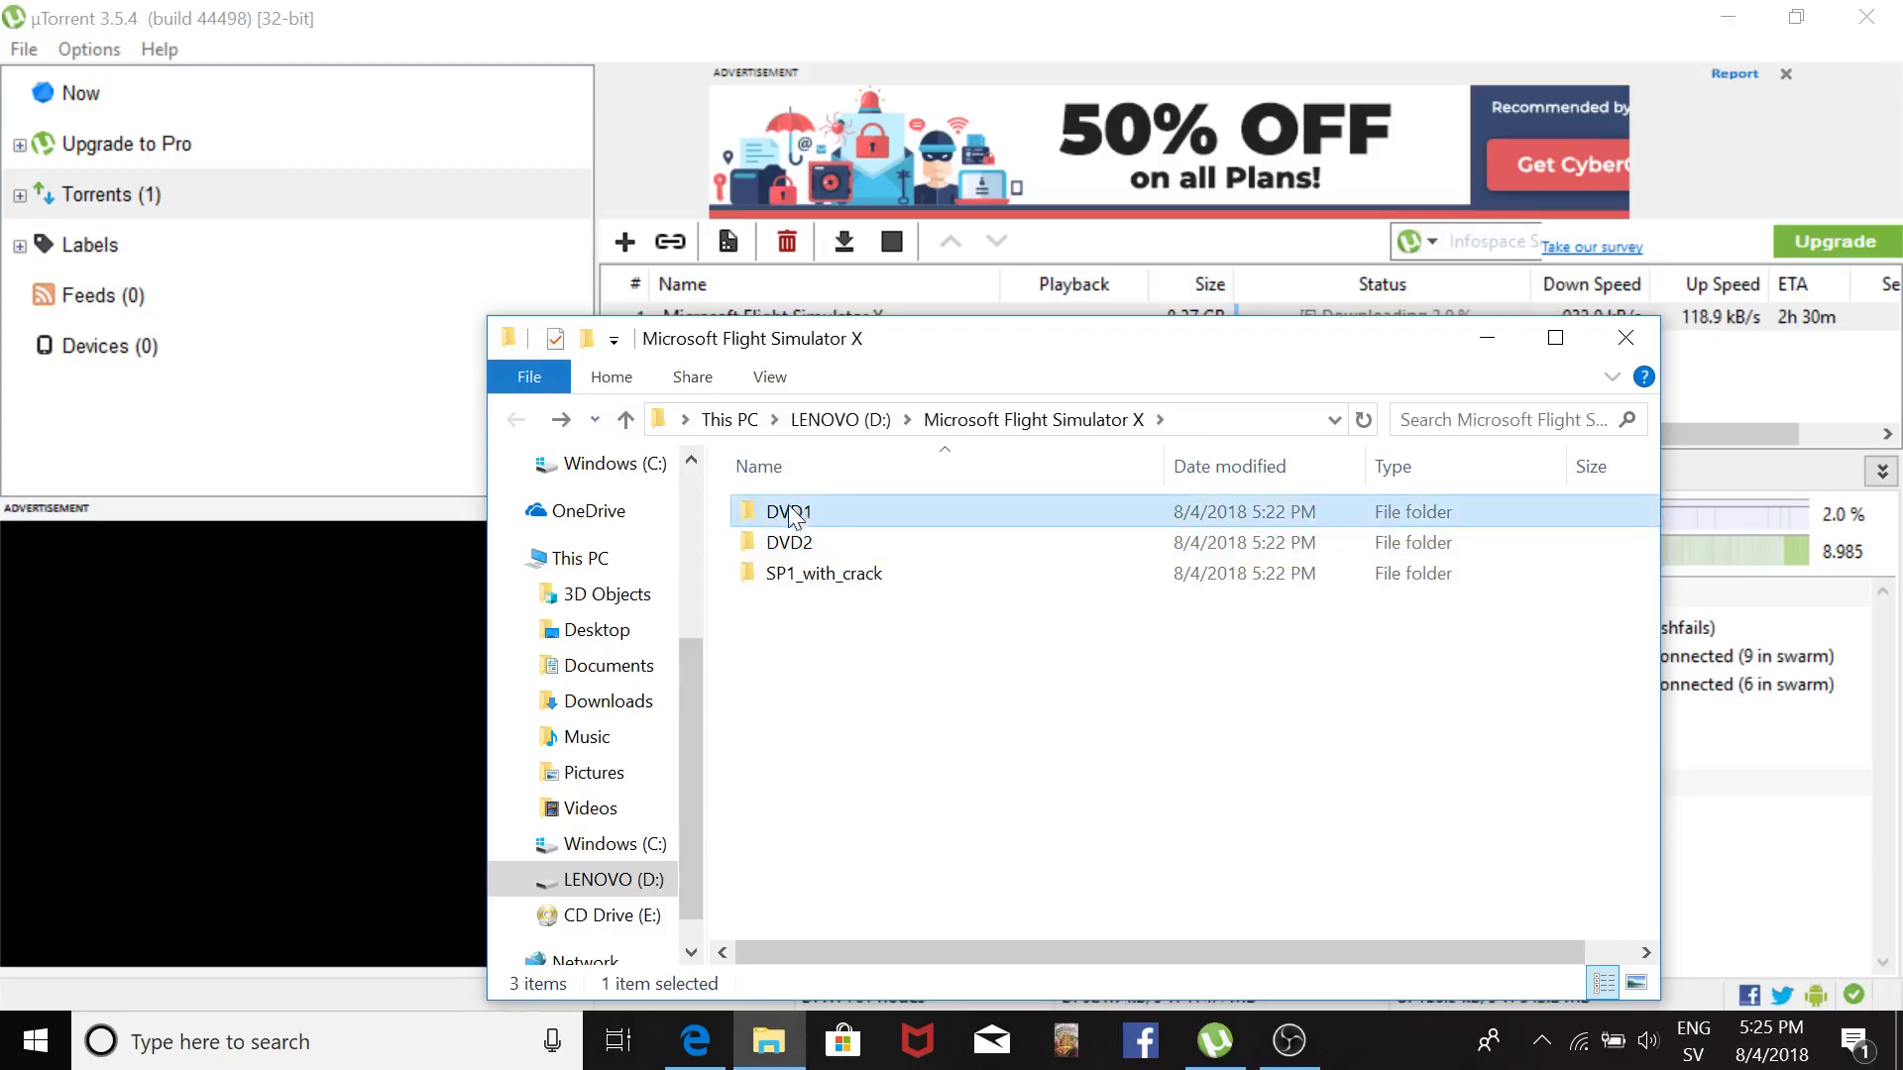
mouse_move(788, 511)
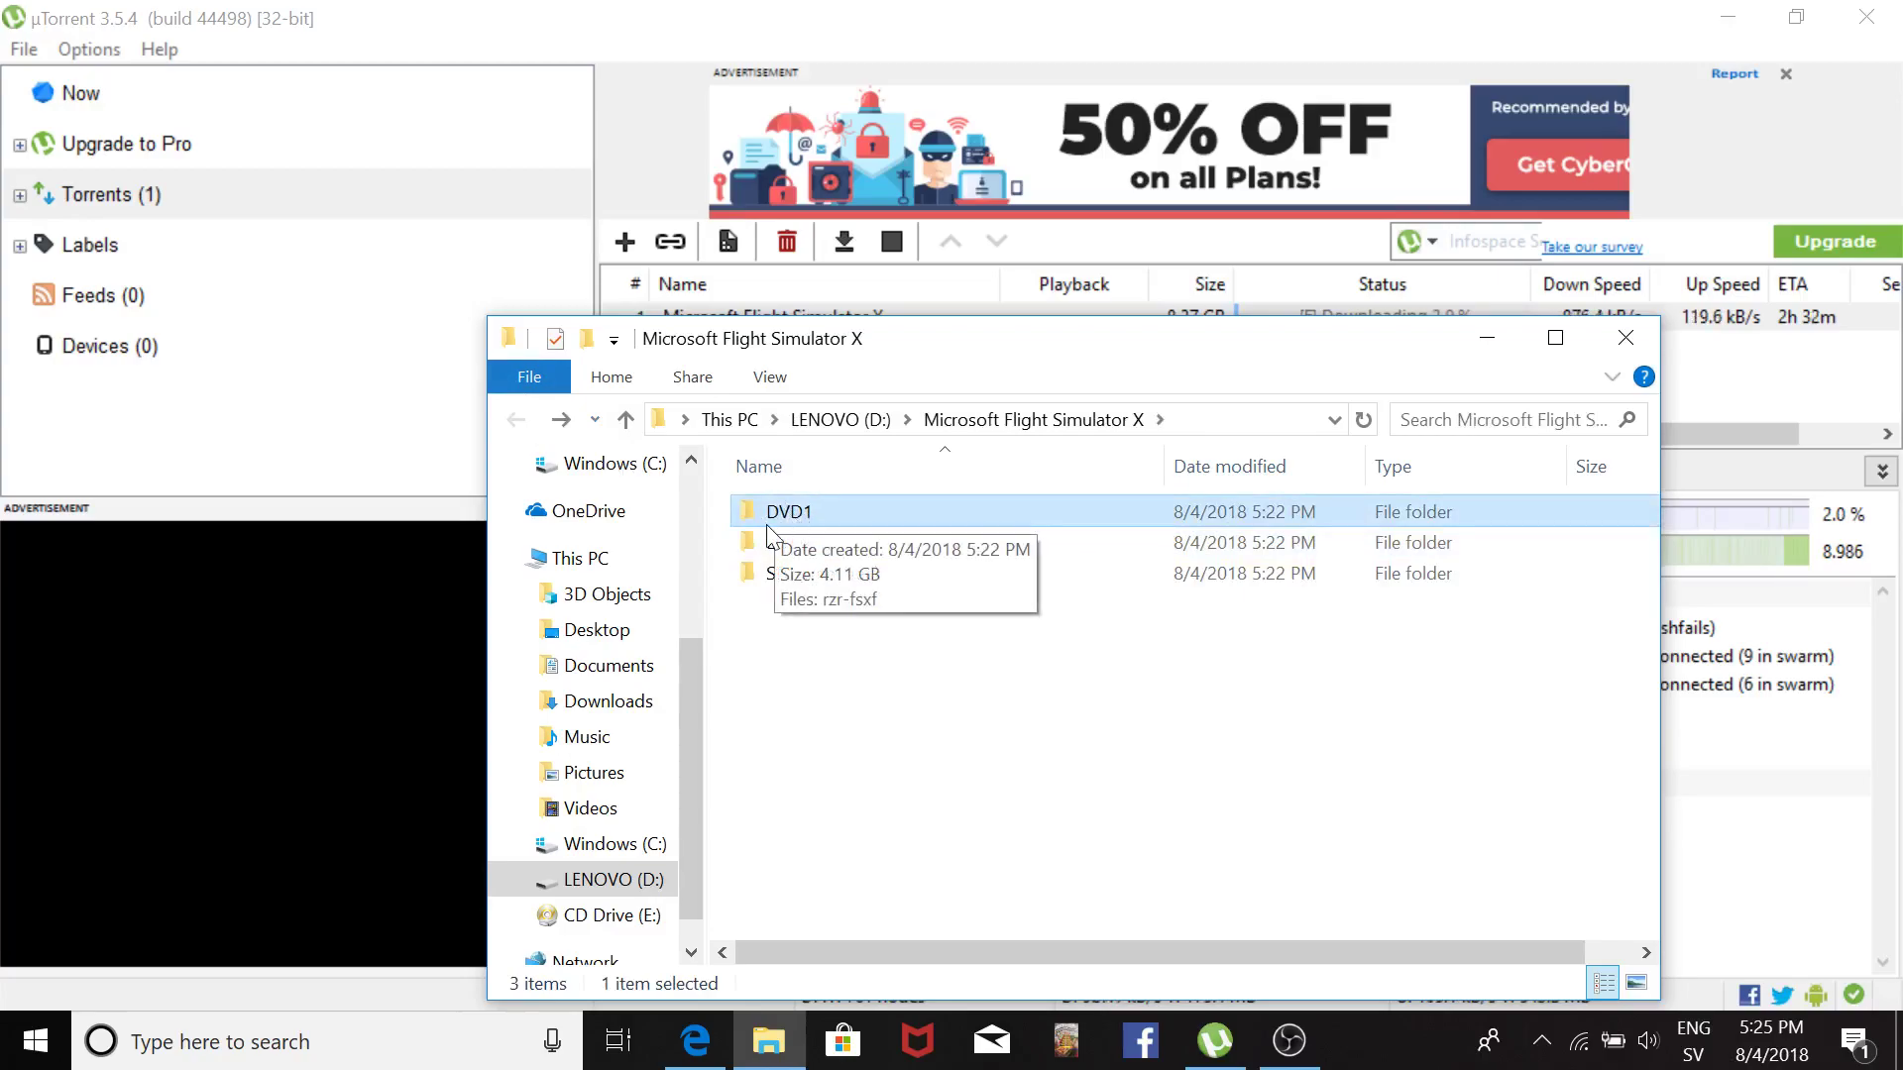
double_click(775, 514)
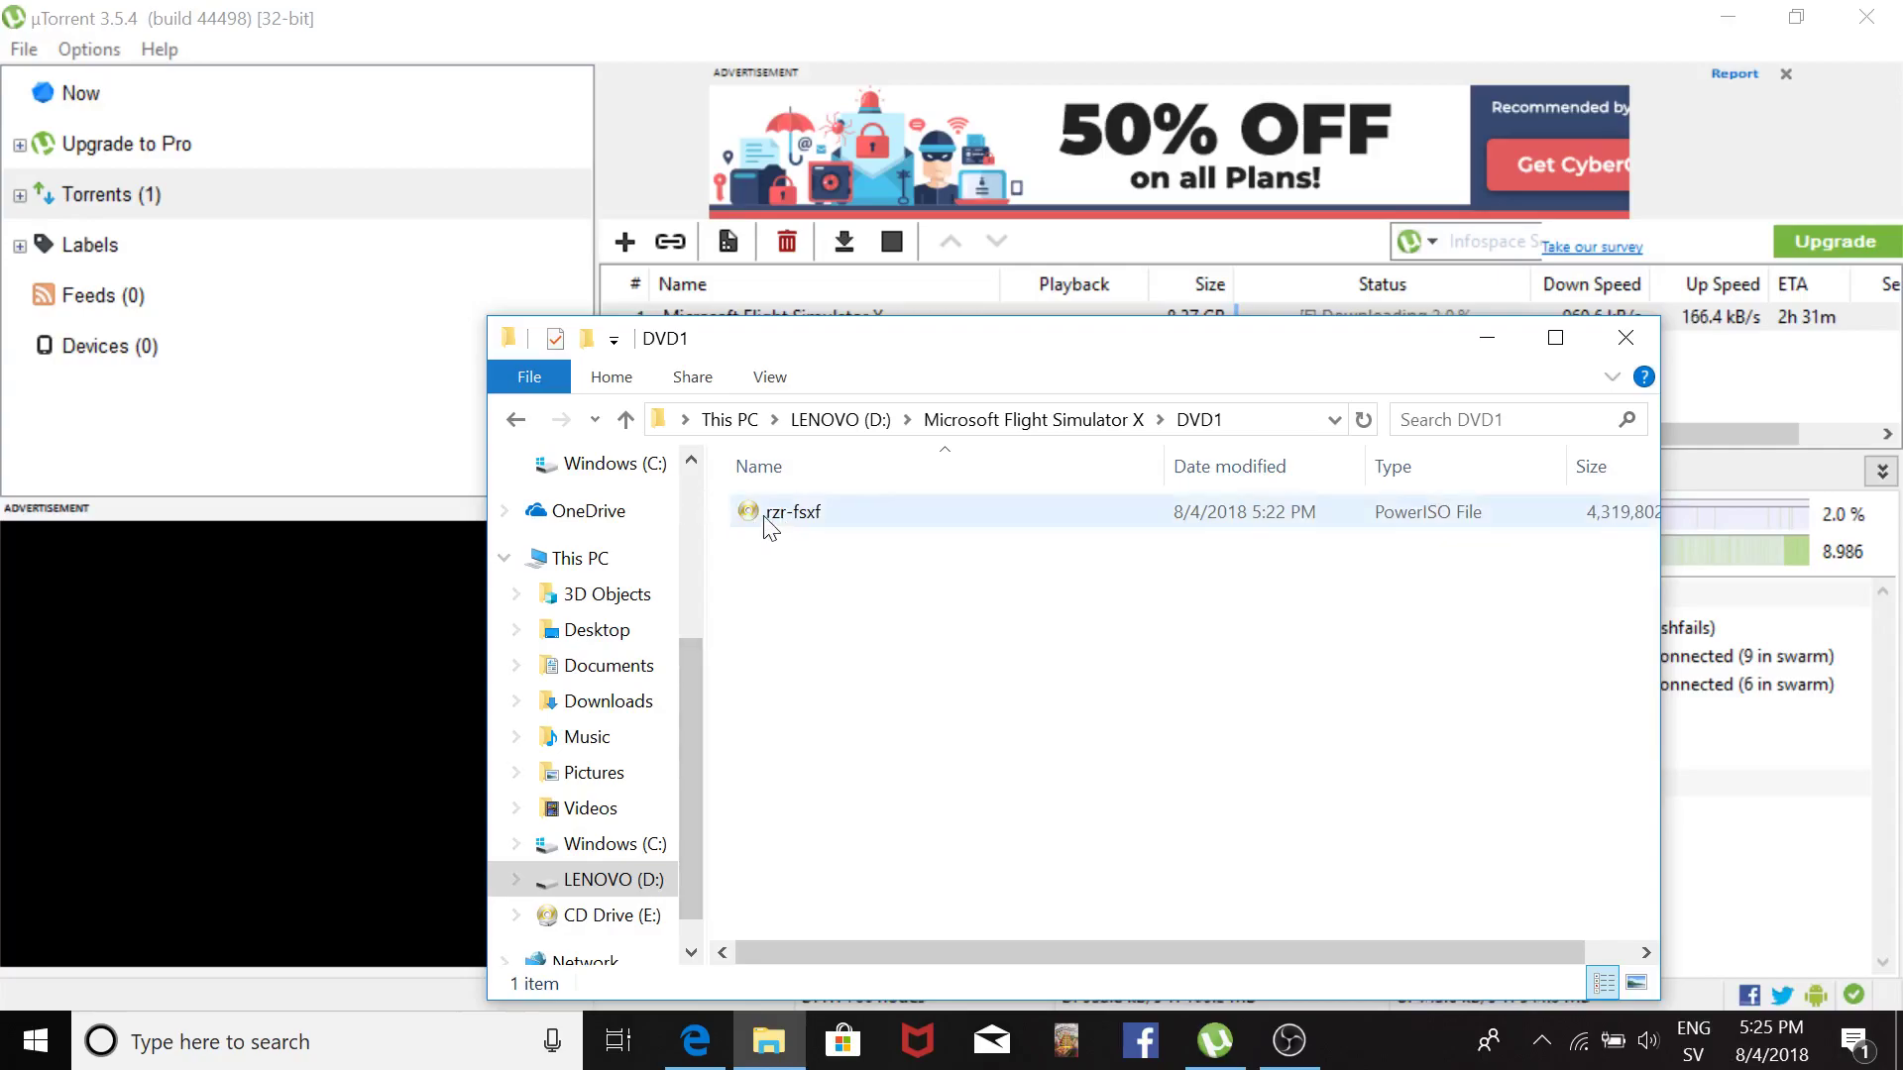
click(757, 517)
right_click(755, 510)
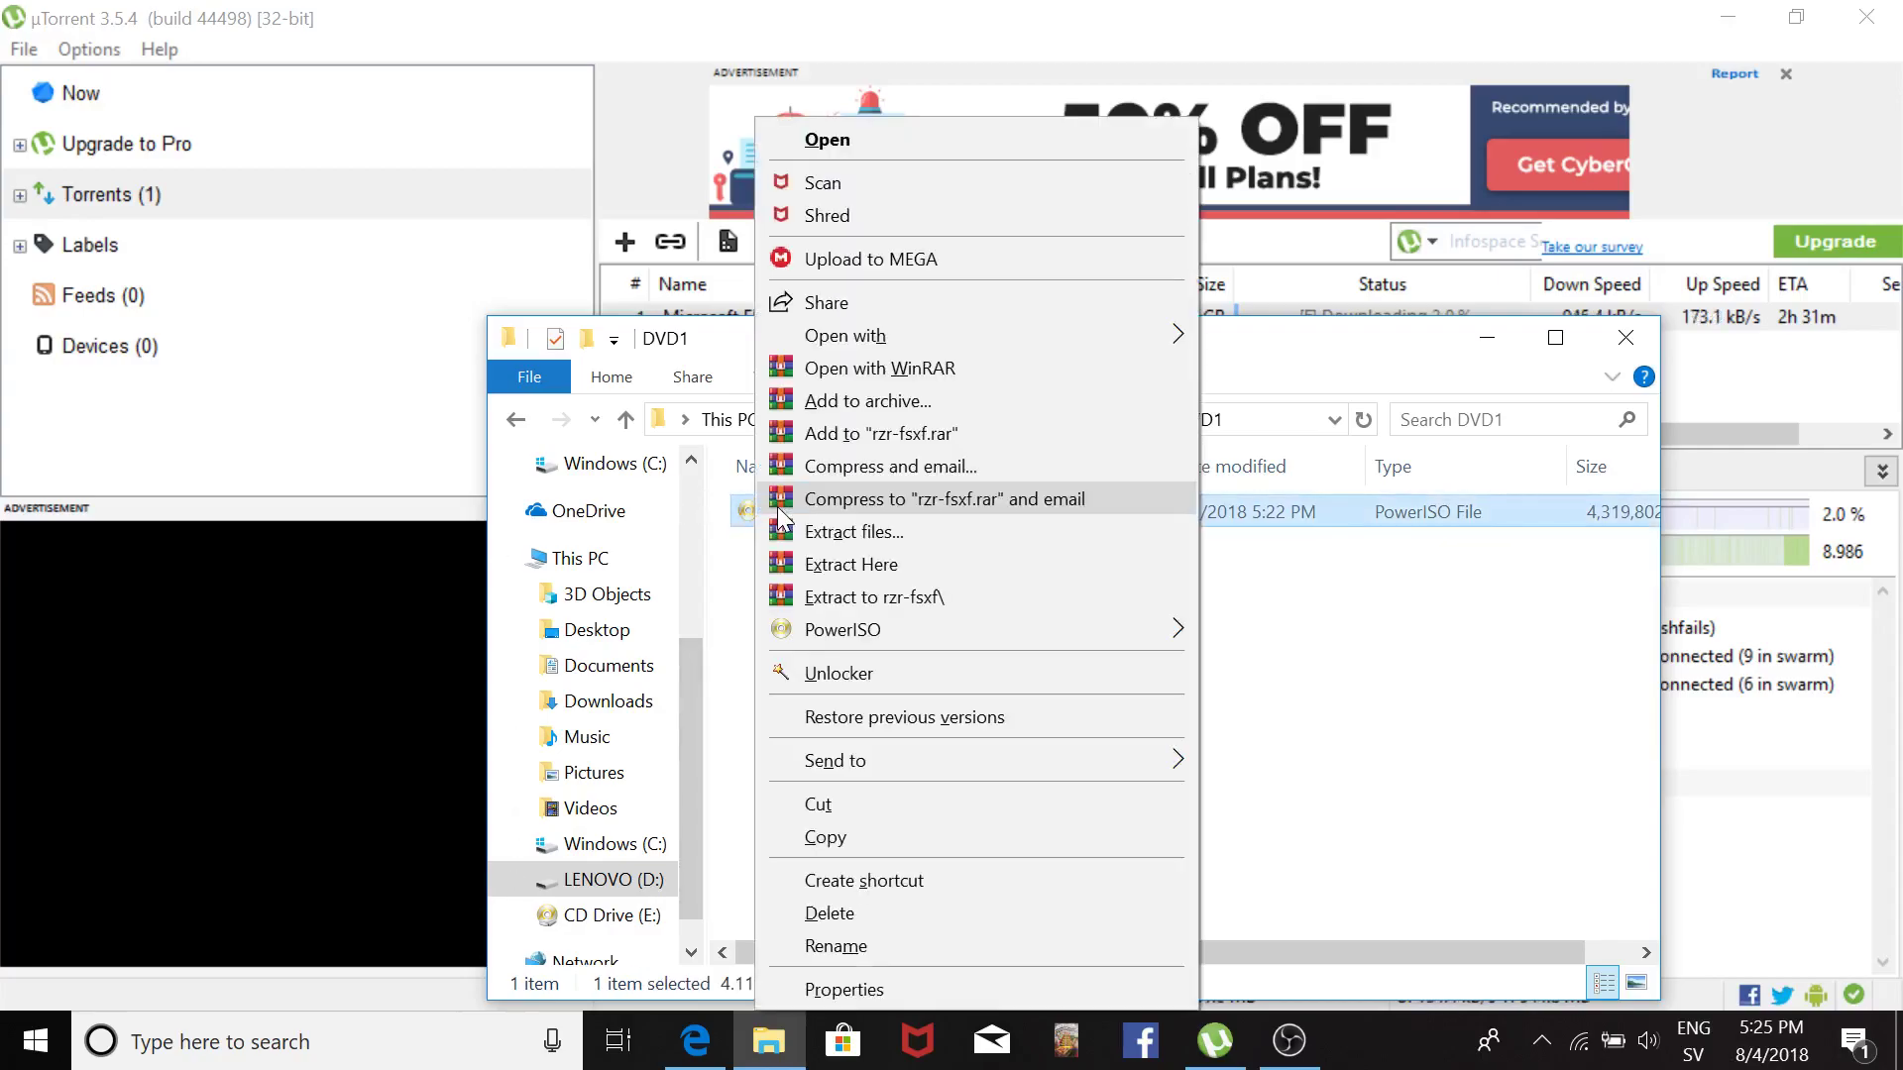
mouse_move(845, 336)
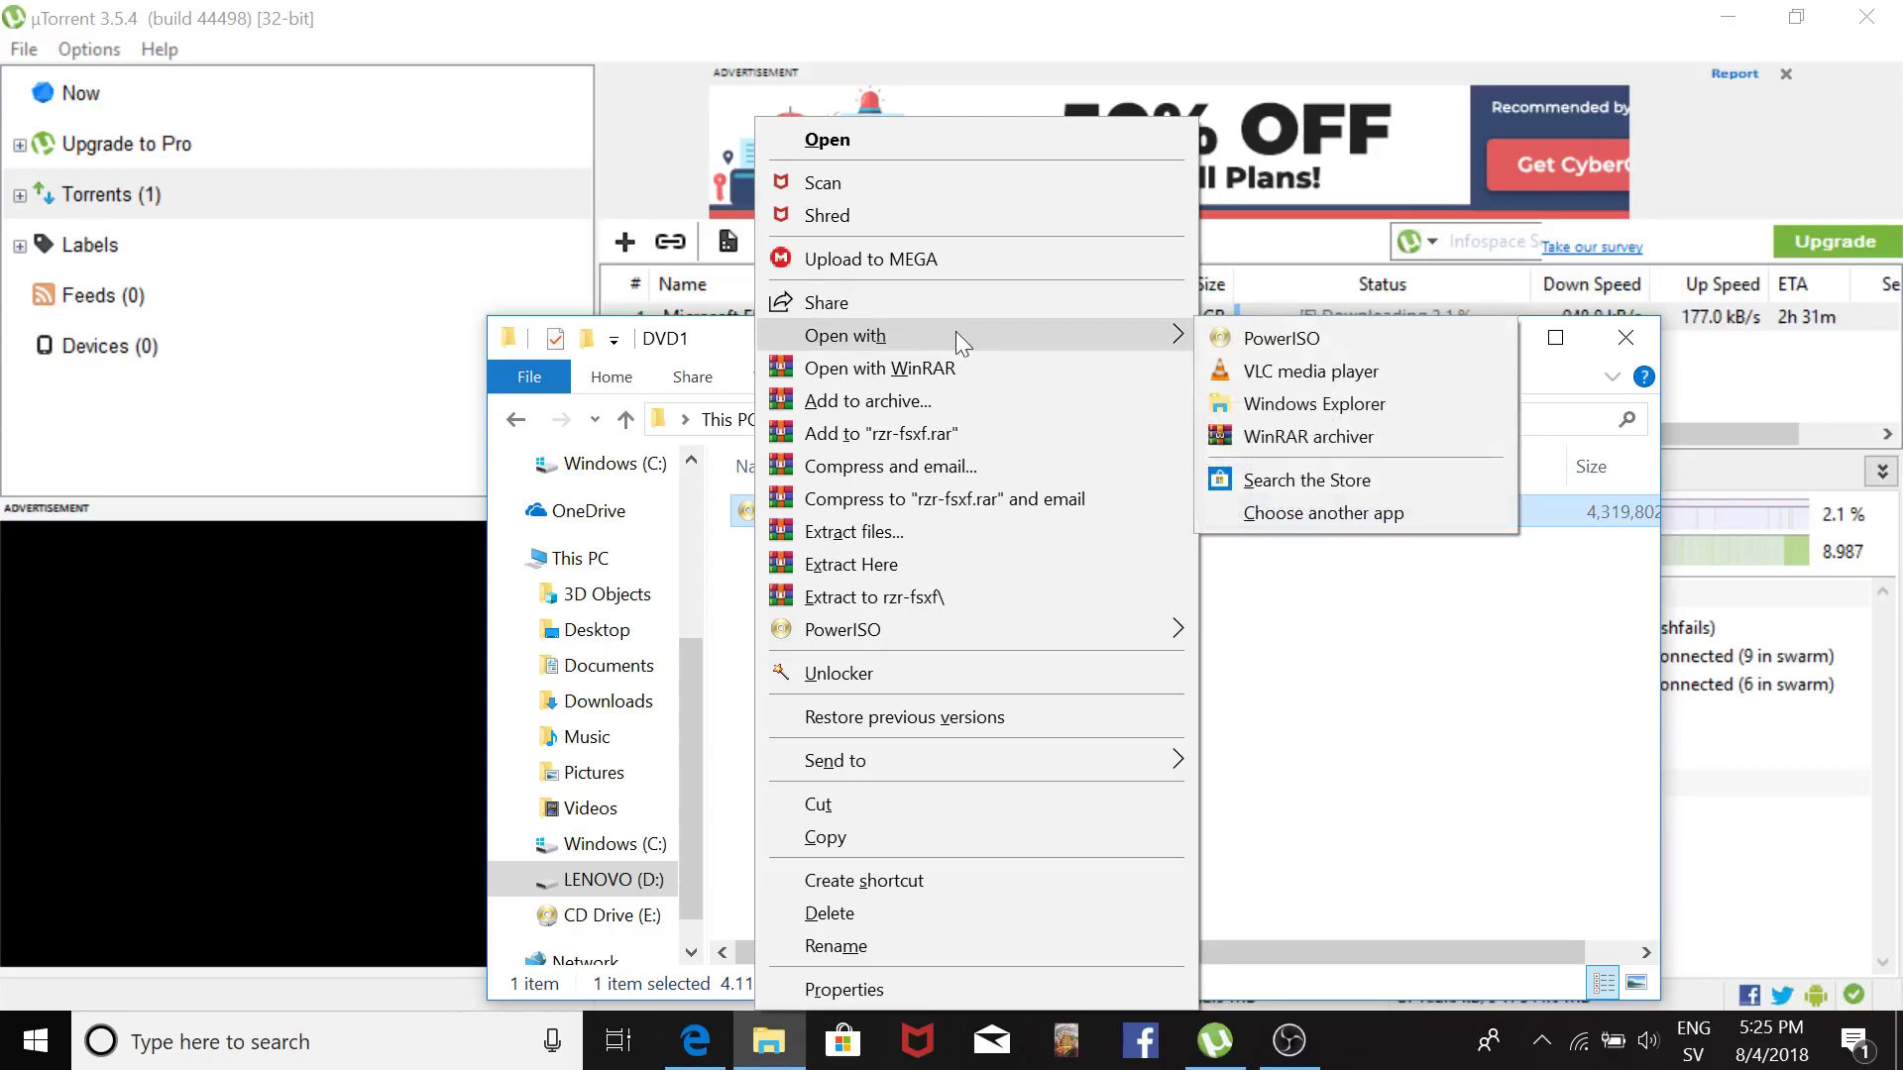
click(1266, 406)
click(520, 421)
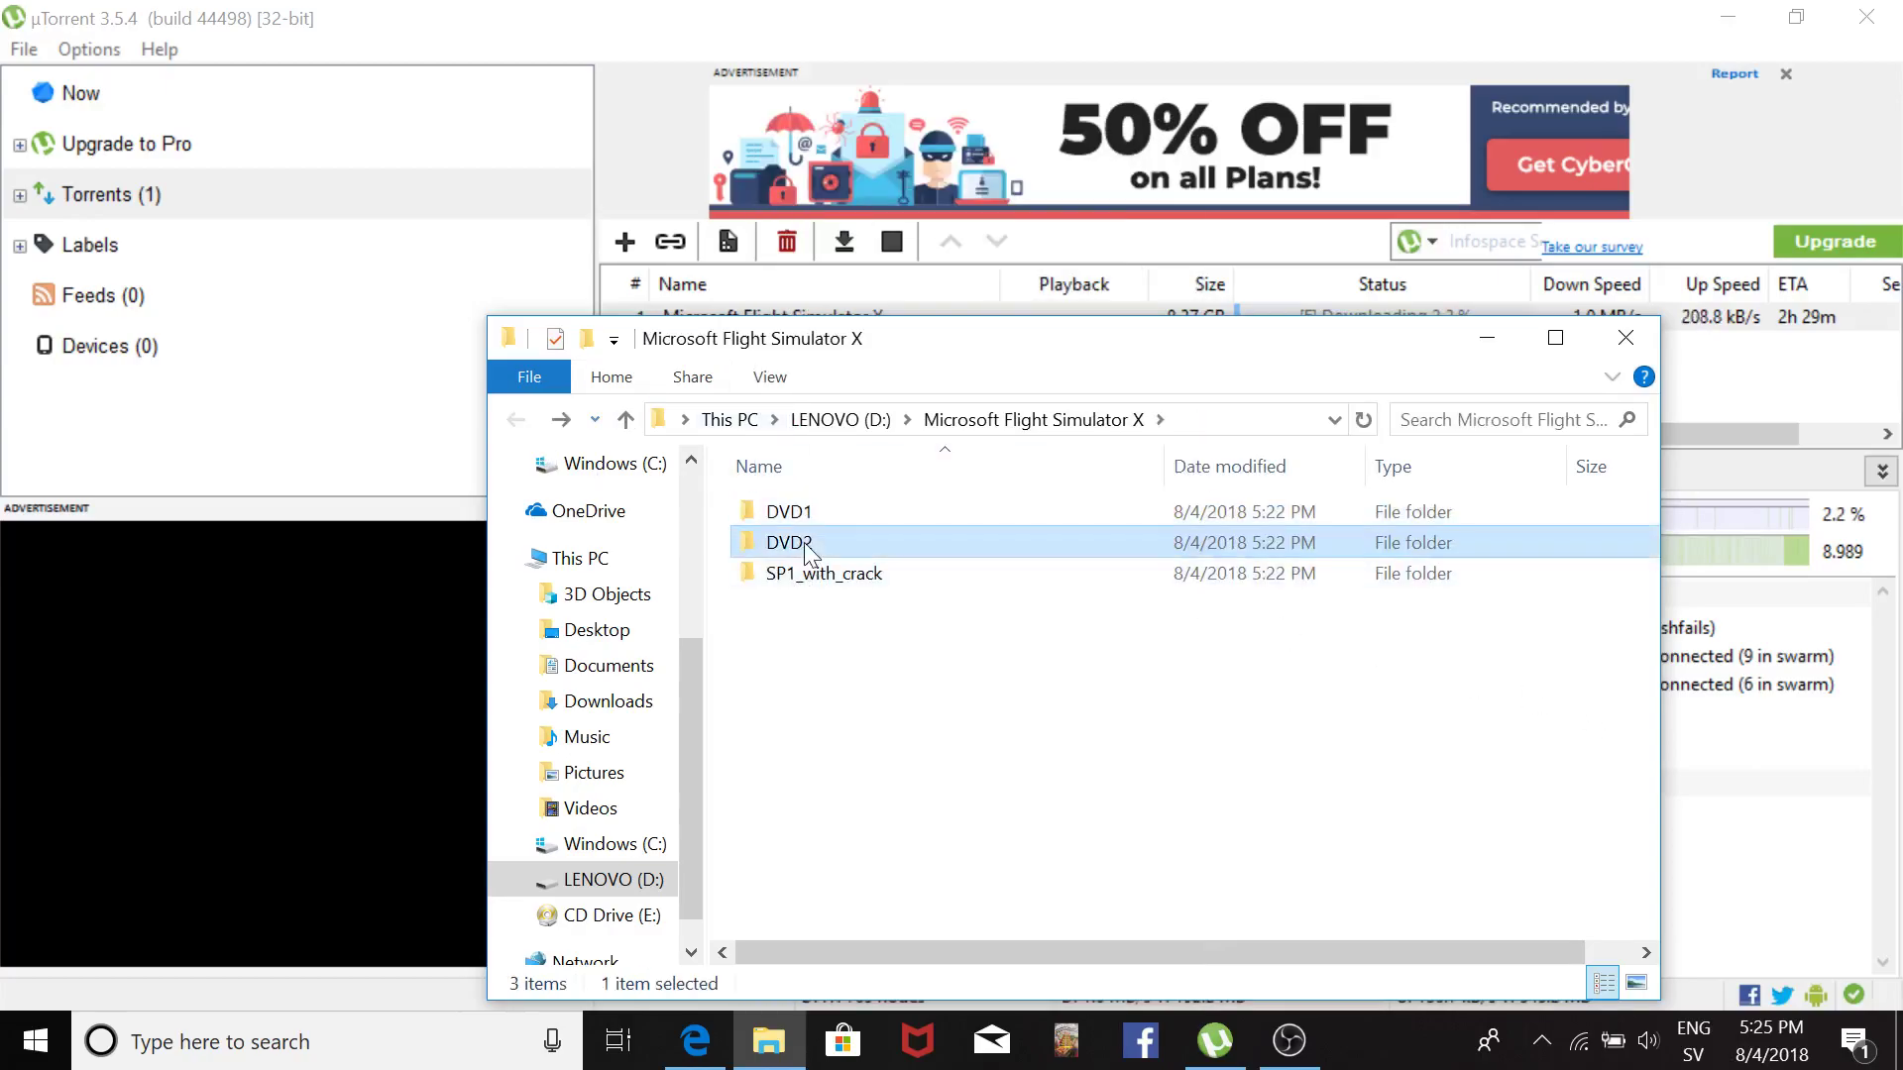
Inspect the rzr-fsxb image in DVD2 and the fsx_sp1_ENU installer, then close Explorer.
double_click(801, 545)
click(828, 528)
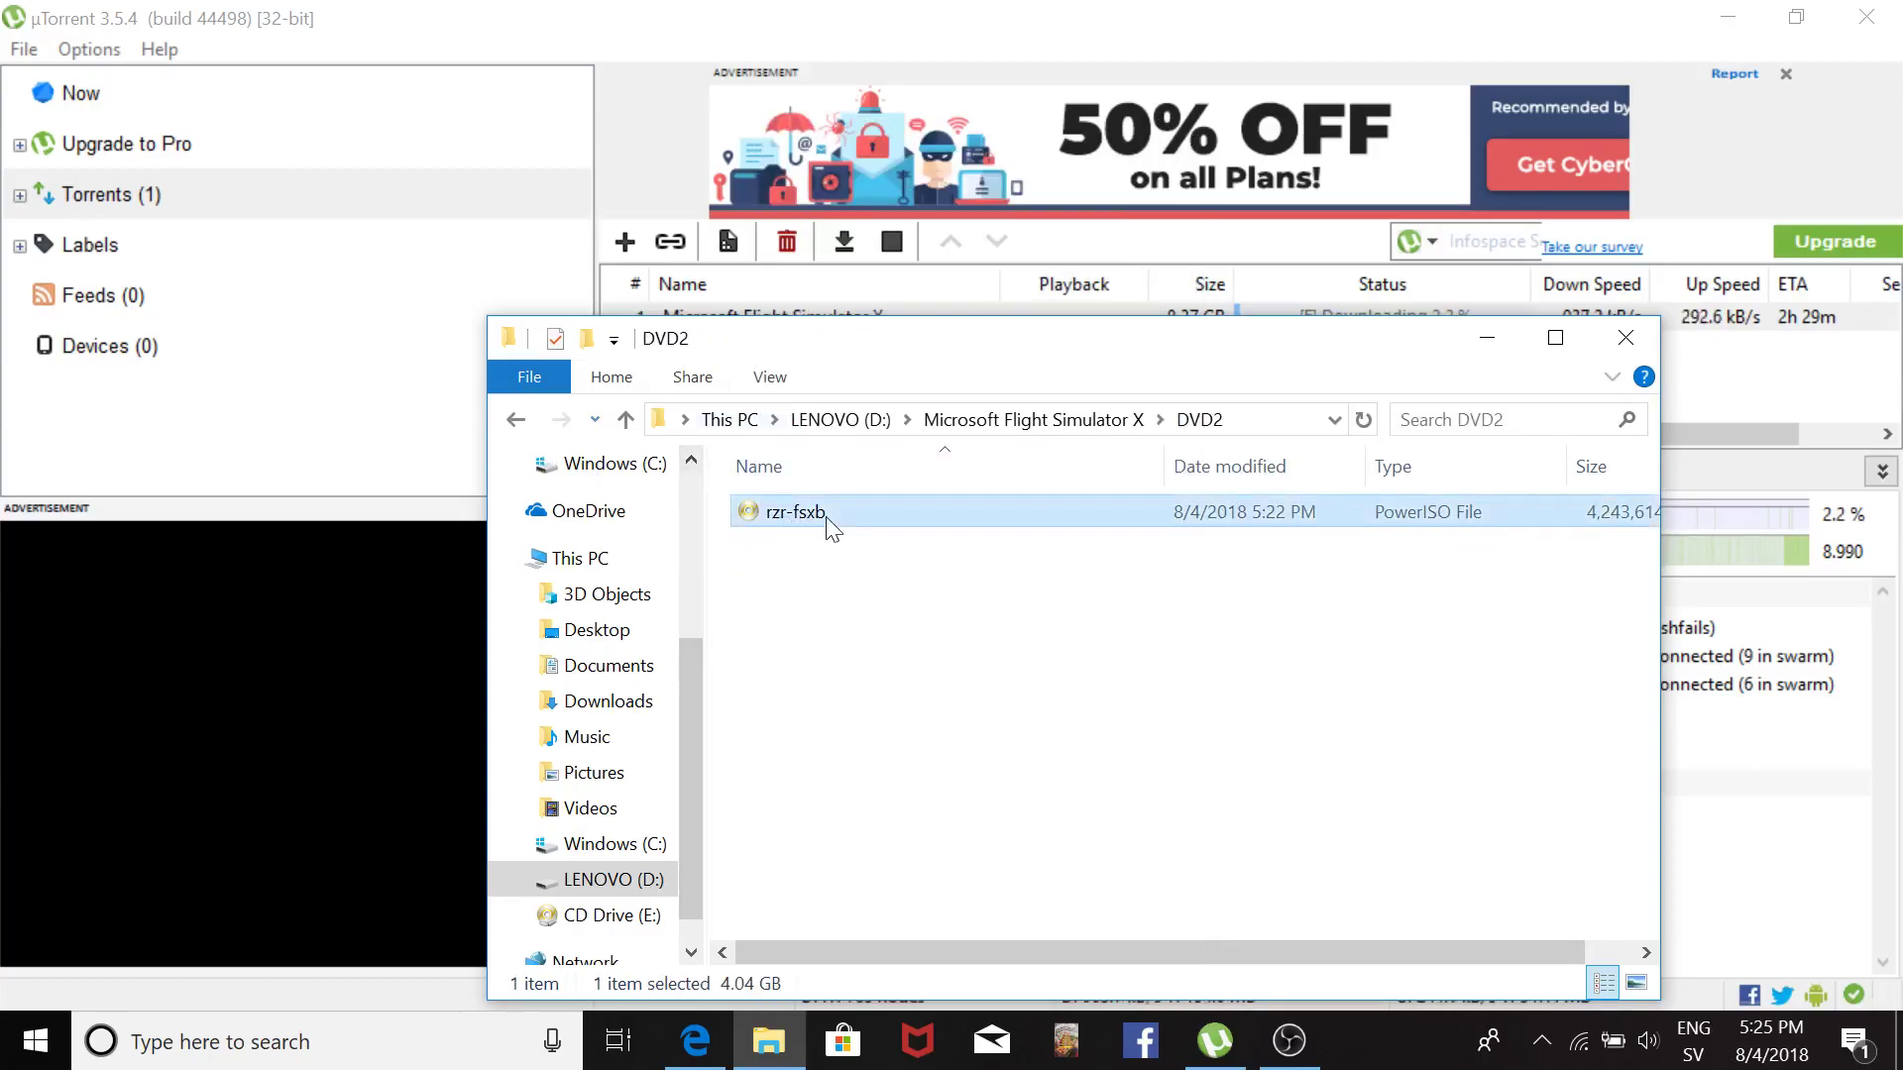
click(515, 419)
double_click(788, 575)
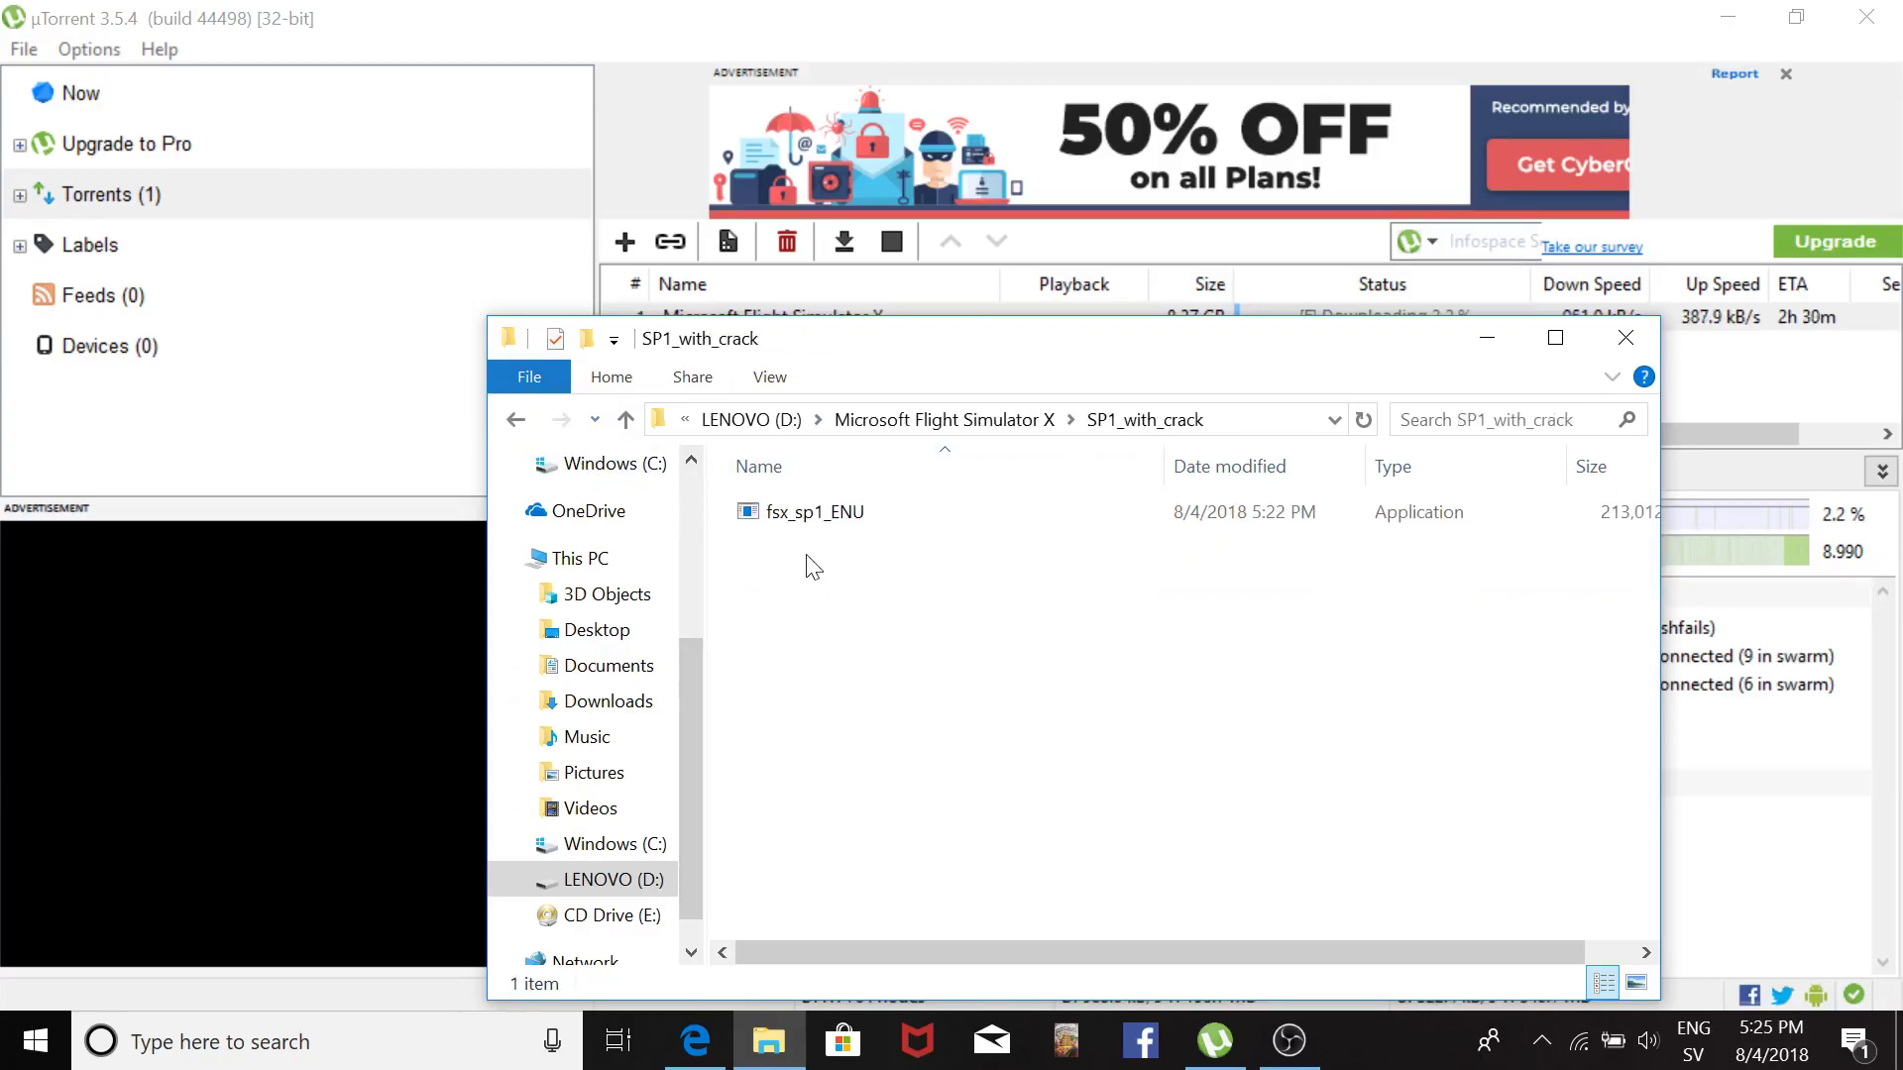
click(755, 512)
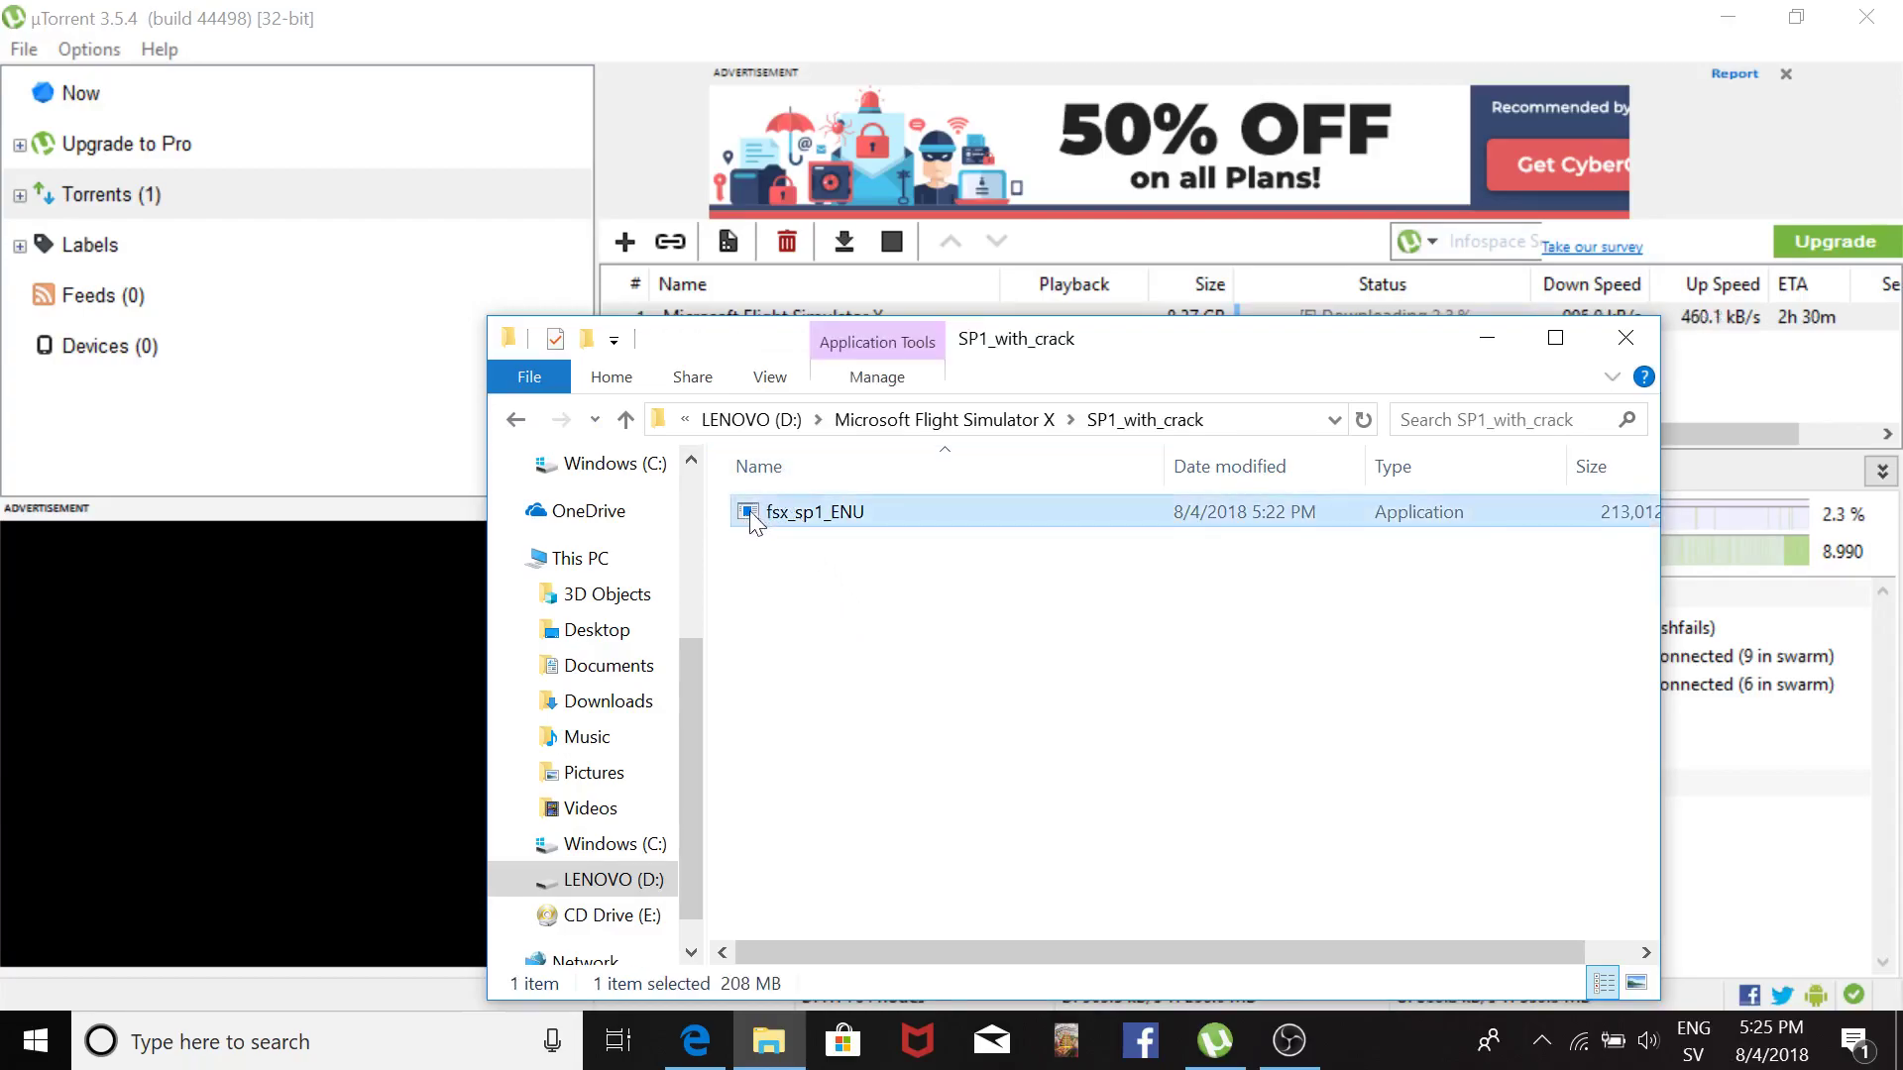
click(515, 419)
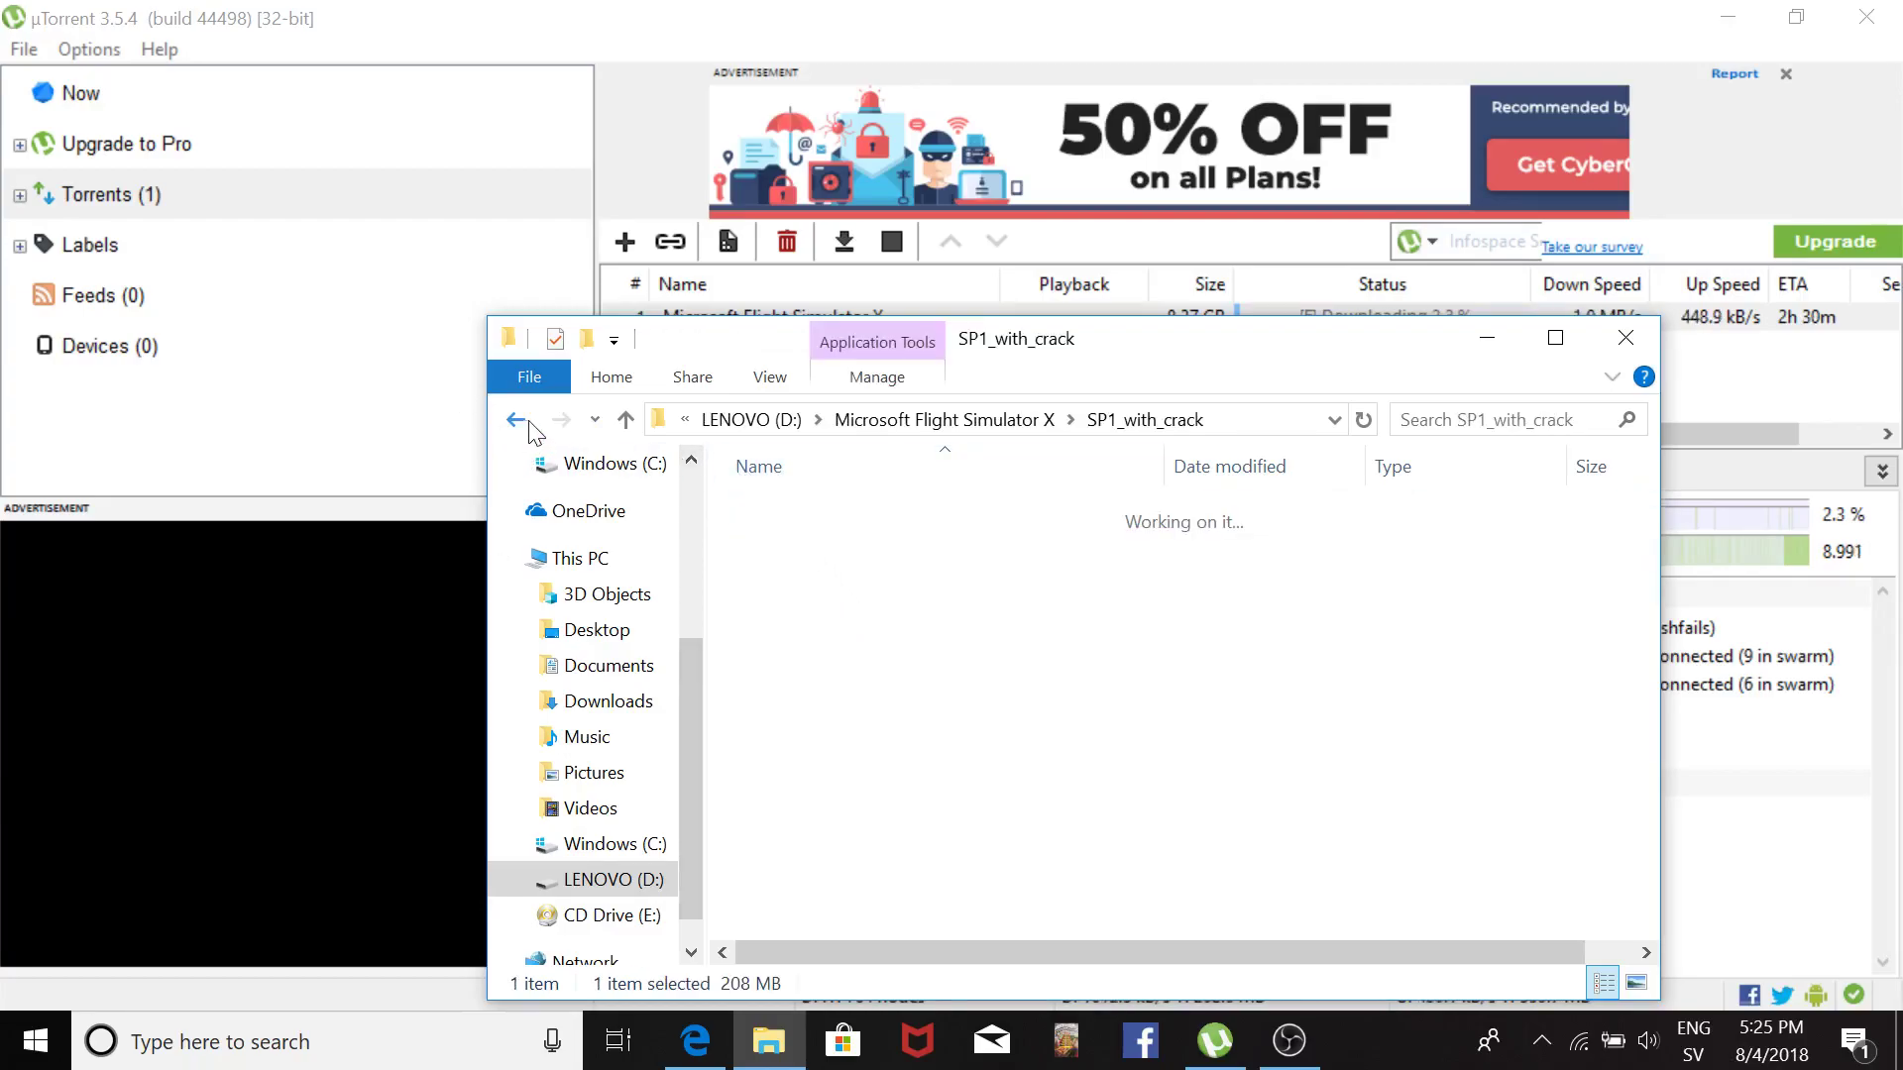
click(1623, 338)
Bring OBS Studio forward and minimize the µTorrent and Edge windows.
click(1306, 1037)
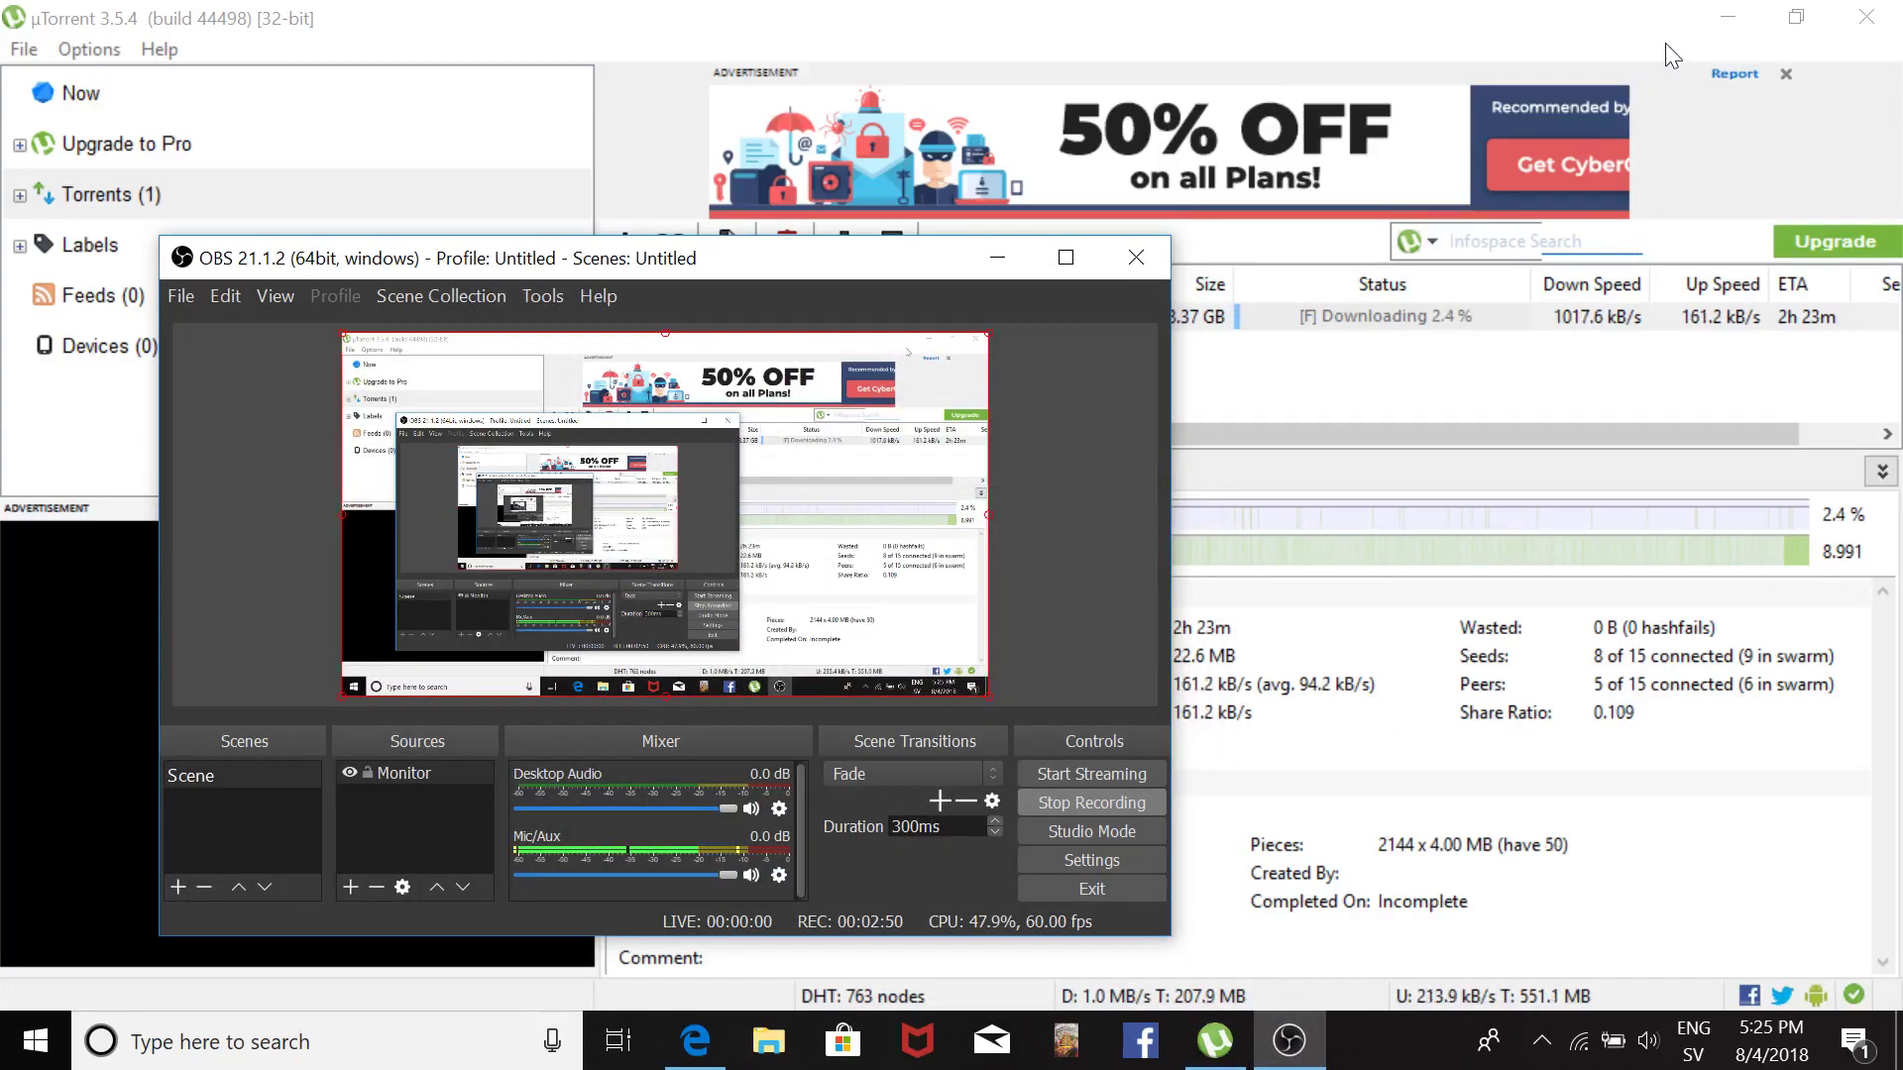
click(1723, 8)
click(1722, 4)
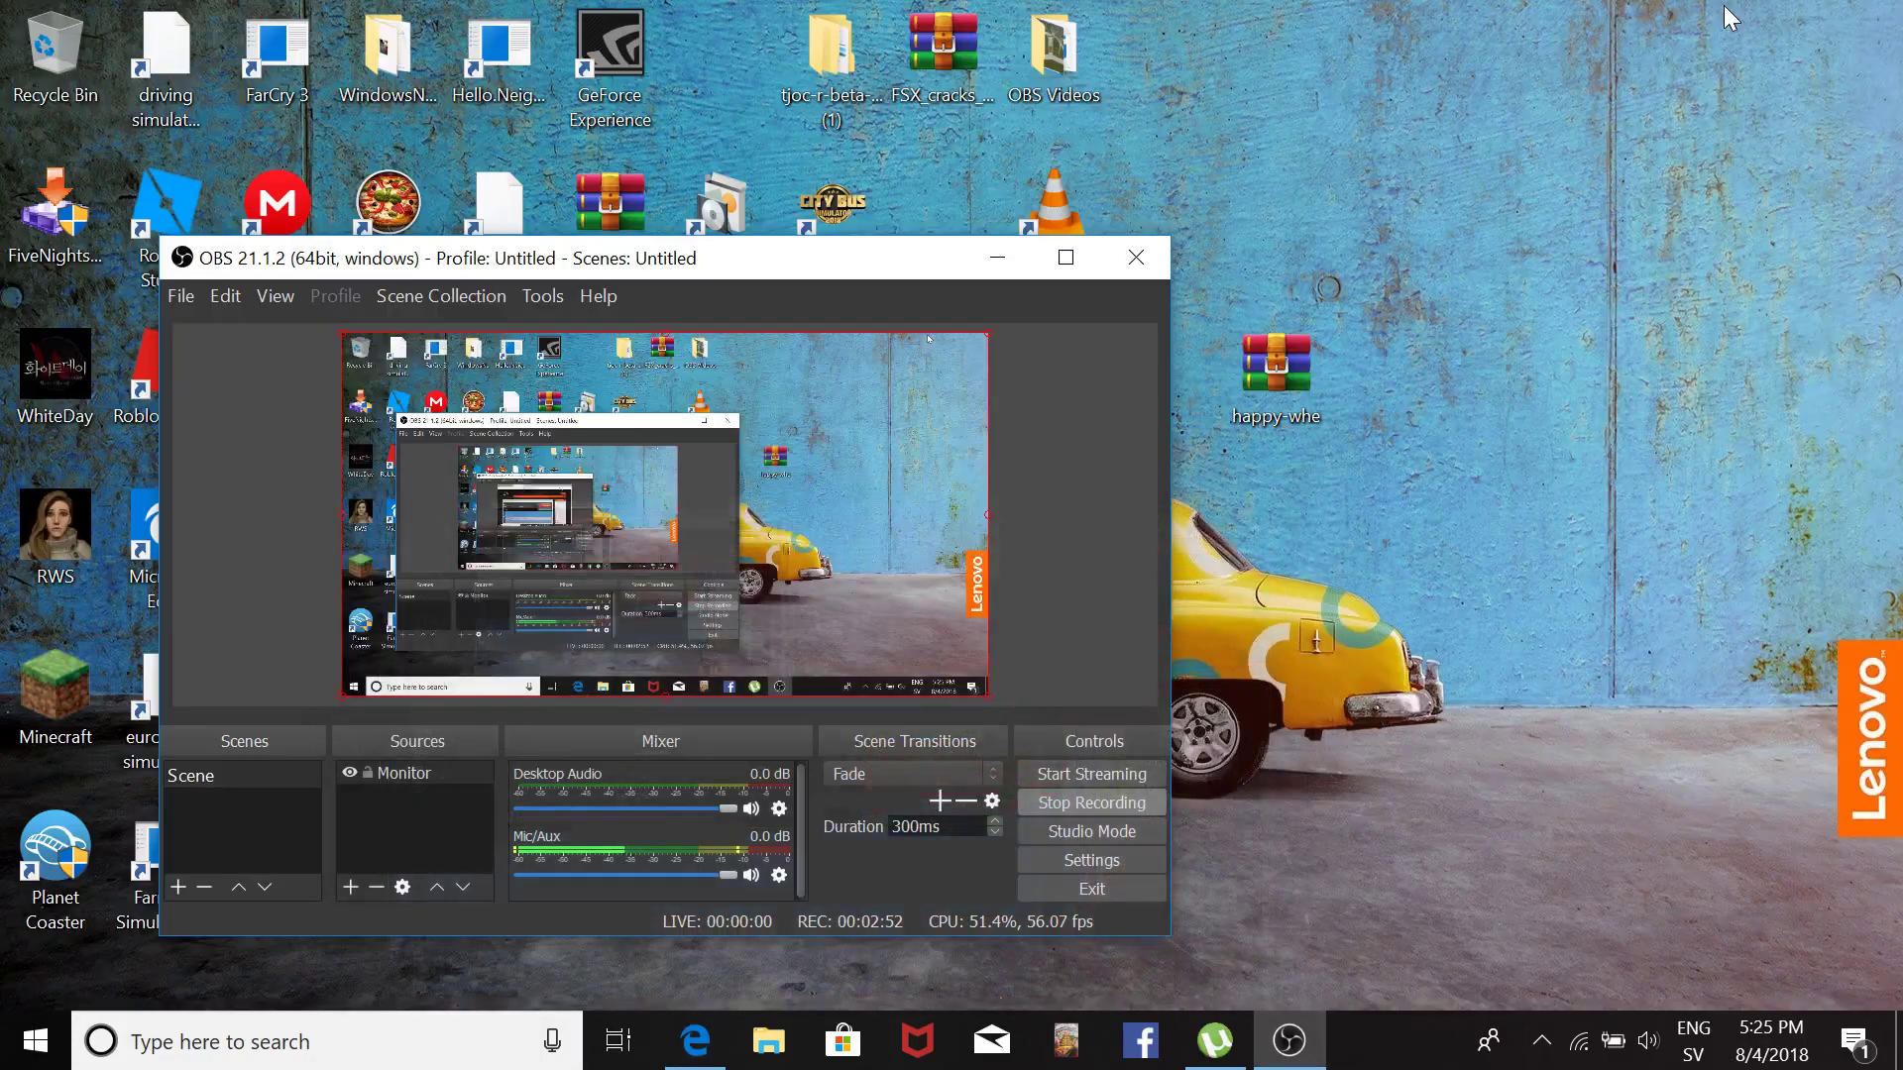